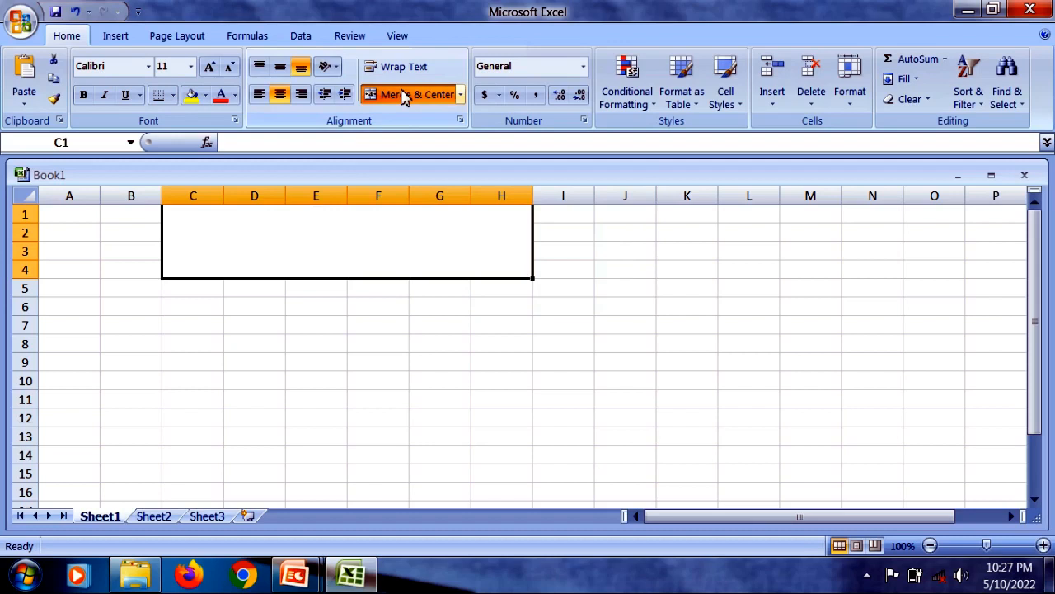
- Enter the title SALARY SHEET in the merged block C1:H4
{"action": "type", "text": "S"}
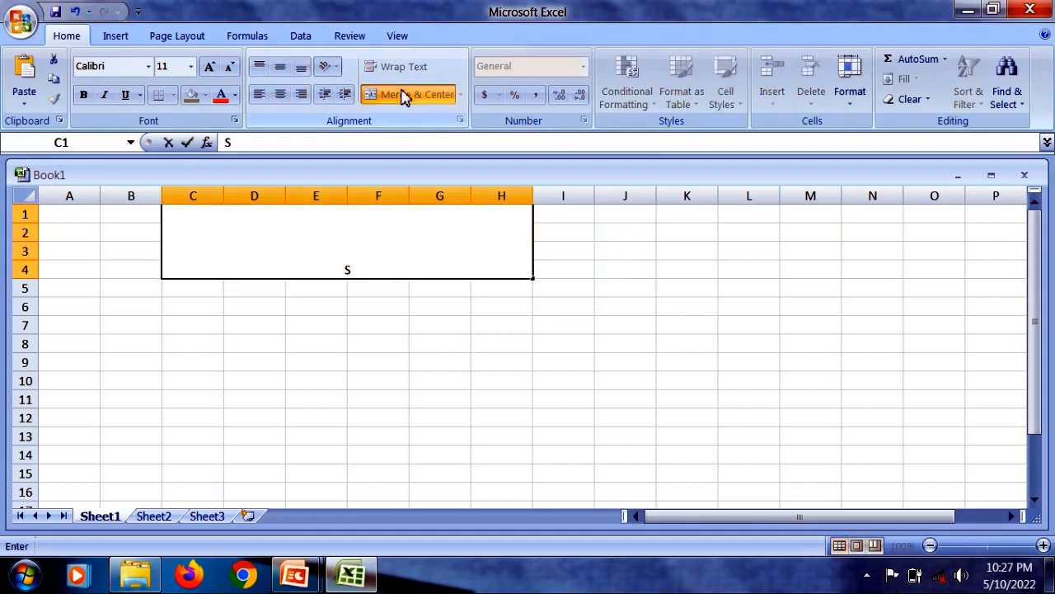
{"action": "type", "text": "ALARY SHEET"}
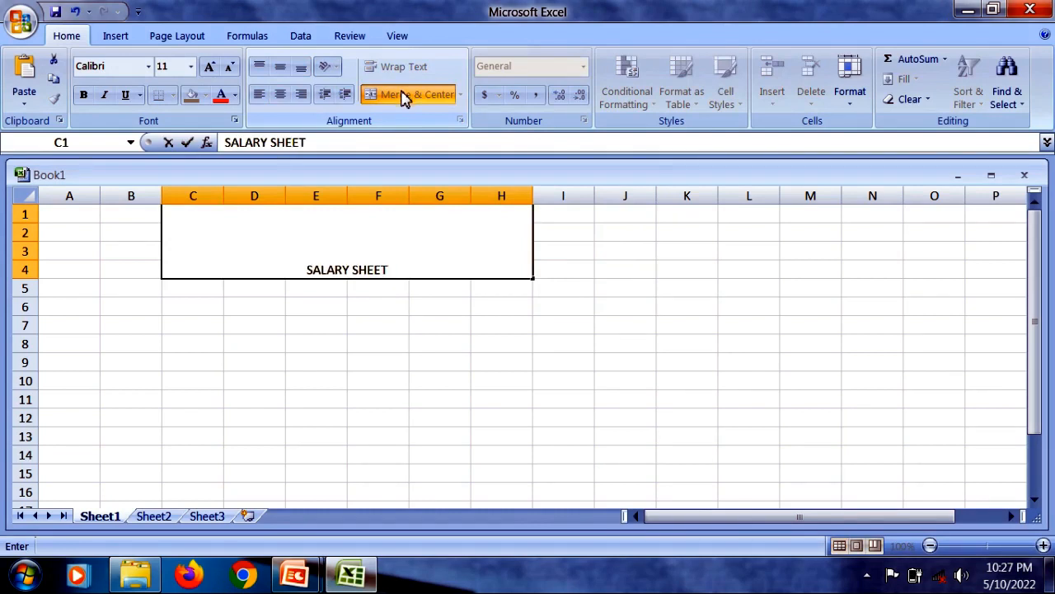
- Enlarge the SALARY SHEET title text to font size 48
{"action": "left_click_drag", "start_coordinate": [387, 270], "coordinate": [254, 195]}
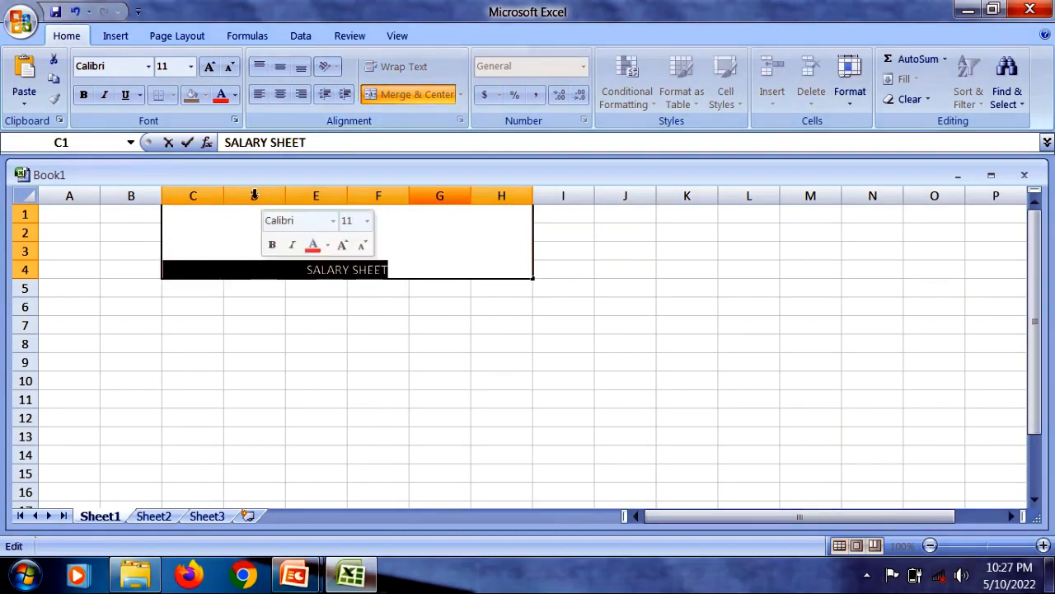
{"action": "left_click", "coordinate": [211, 66]}
{"action": "left_click", "coordinate": [211, 68]}
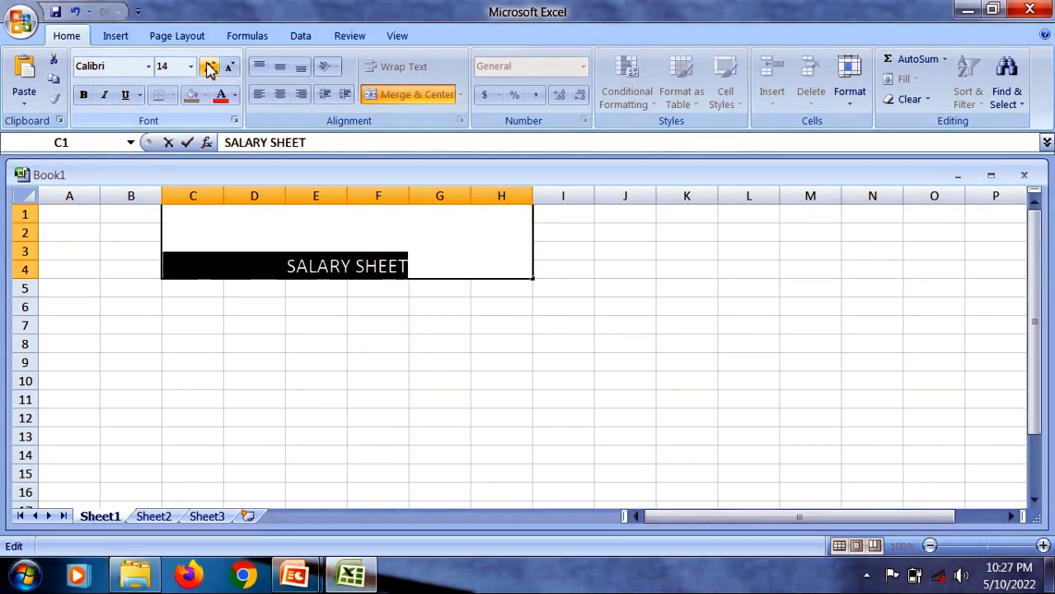
{"action": "left_click", "coordinate": [210, 67]}
{"action": "left_click", "coordinate": [210, 68]}
{"action": "left_click", "coordinate": [210, 67]}
{"action": "left_click", "coordinate": [210, 68]}
{"action": "left_click", "coordinate": [211, 67]}
{"action": "left_click", "coordinate": [210, 68]}
{"action": "left_click", "coordinate": [210, 67]}
{"action": "left_click", "coordinate": [210, 68]}
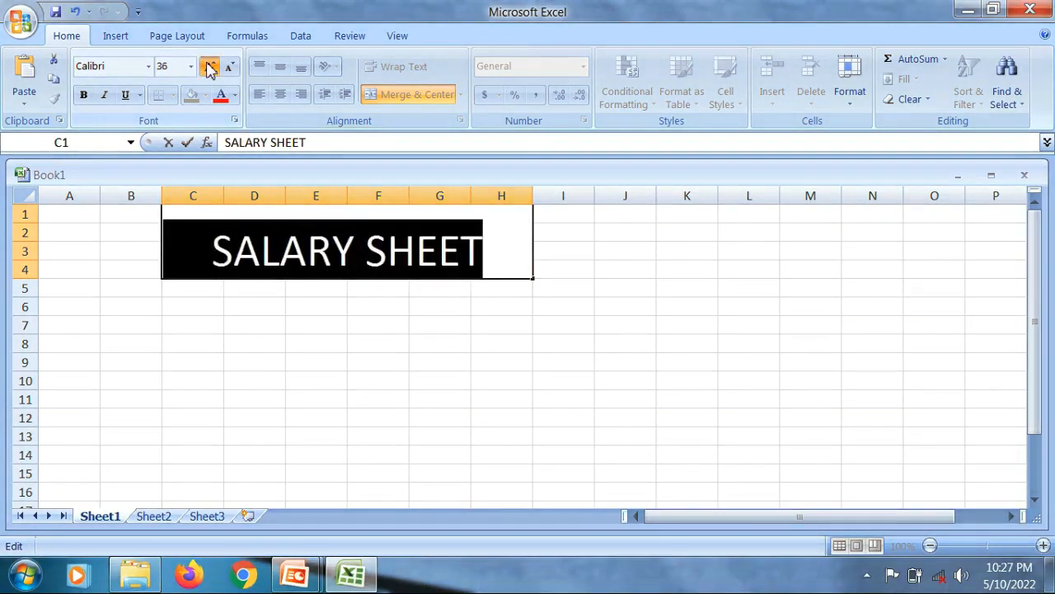
{"action": "left_click", "coordinate": [210, 68]}
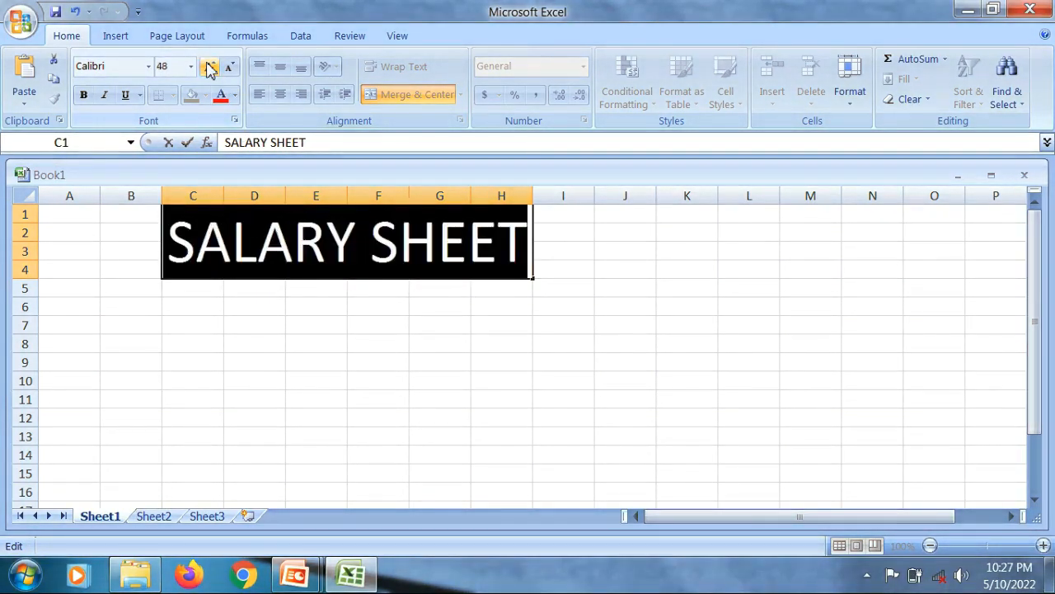
- Enter the column headings NAME, POST, AGE and SALARY in cells A6 to D6
{"action": "left_click", "coordinate": [69, 302]}
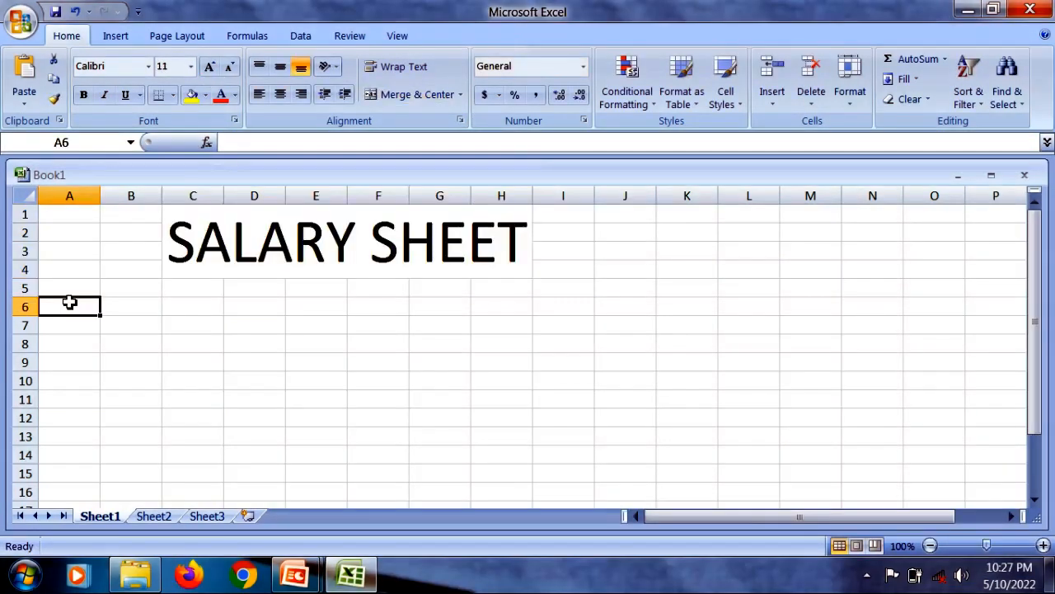
{"action": "type", "text": "NAME"}
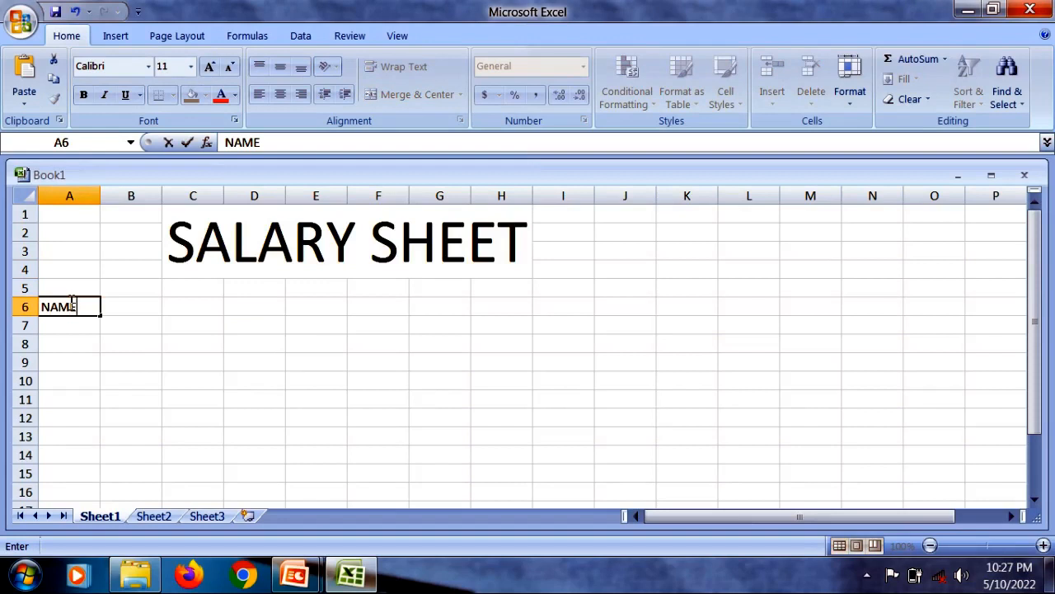
{"action": "key", "text": "Tab"}
{"action": "type", "text": "POST"}
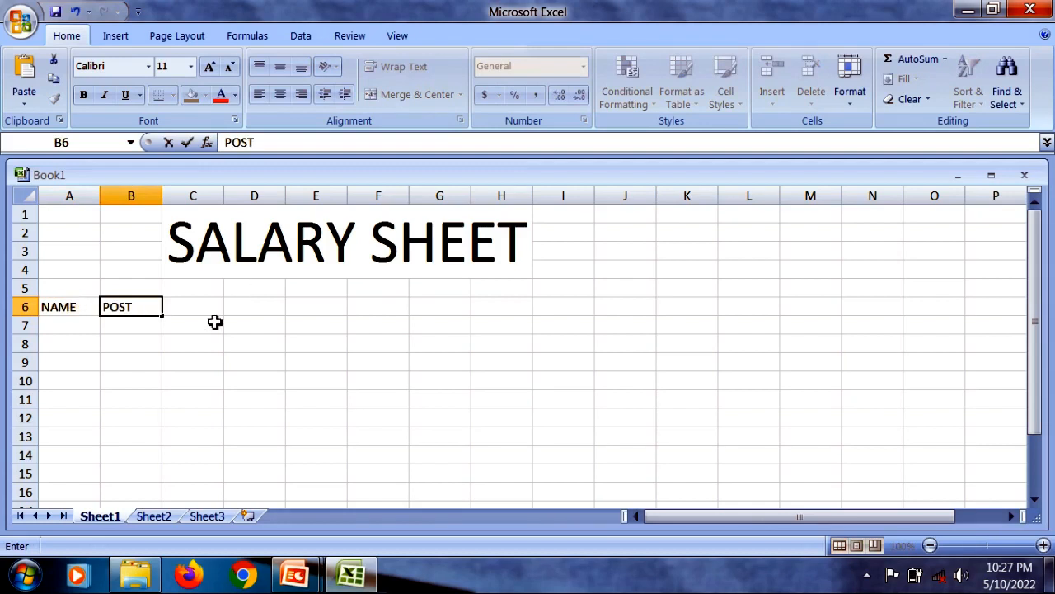
{"action": "key", "text": "Tab"}
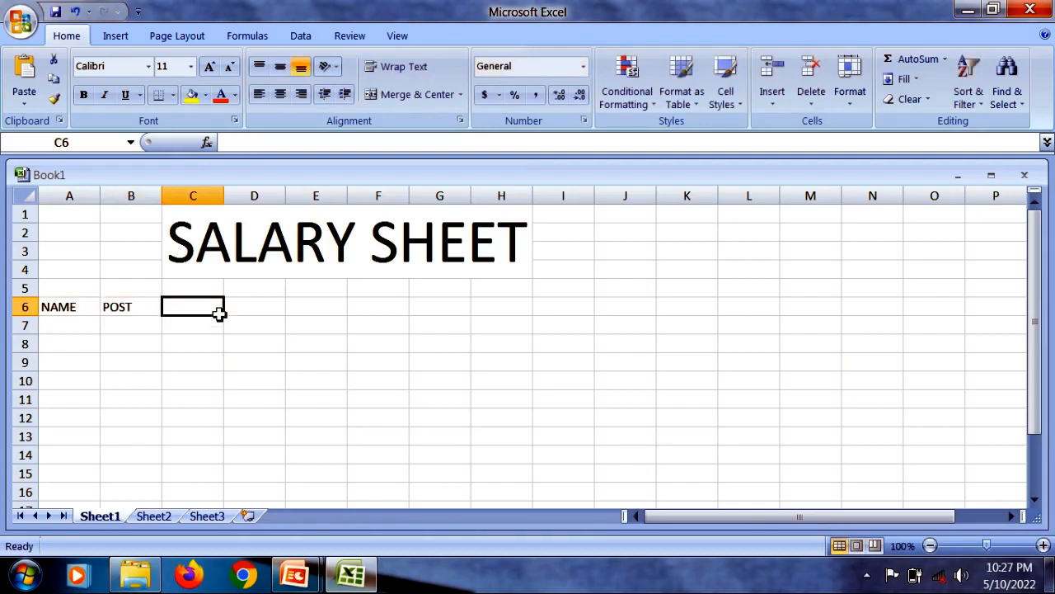
{"action": "type", "text": "AGE"}
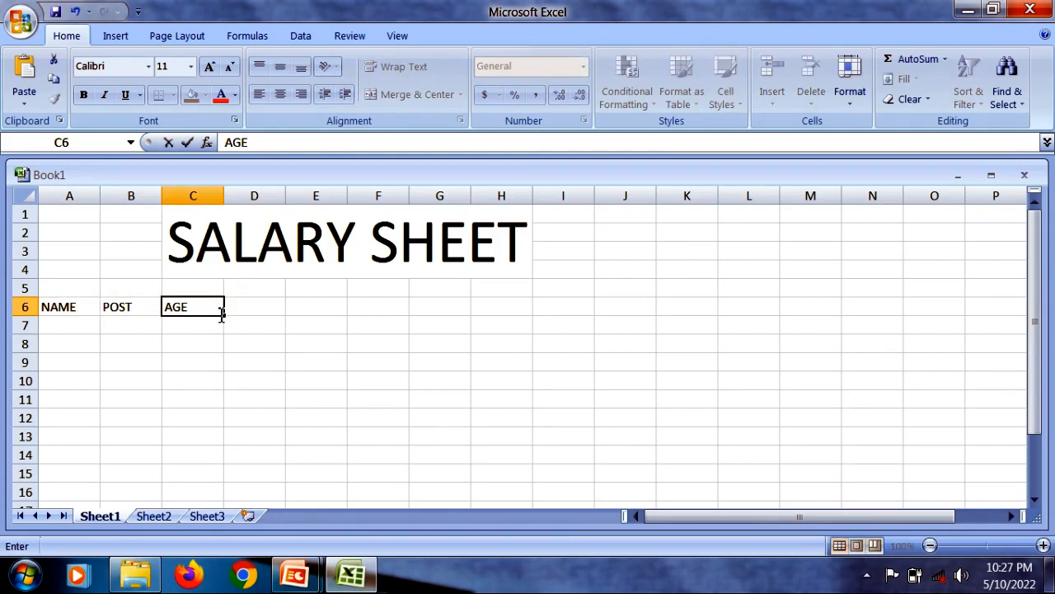
{"action": "key", "text": "Tab"}
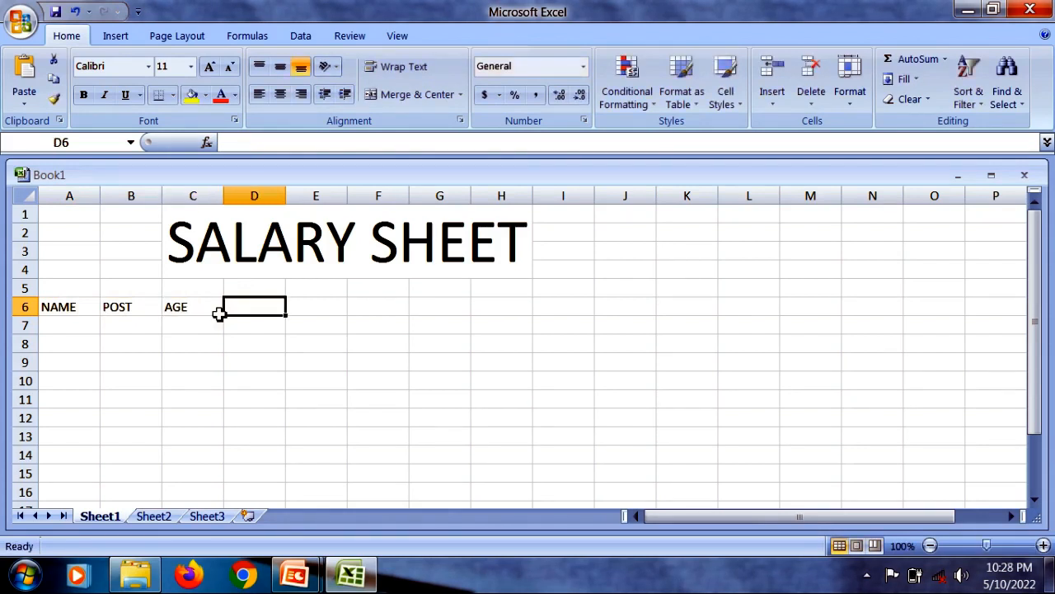
{"action": "type", "text": "SALARY"}
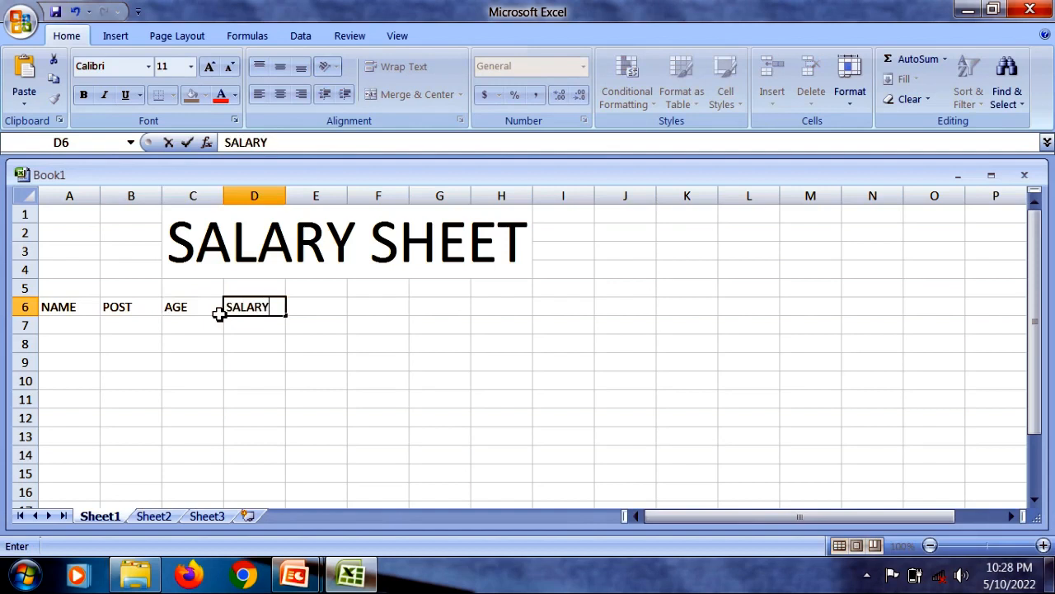
{"action": "key", "text": "Tab"}
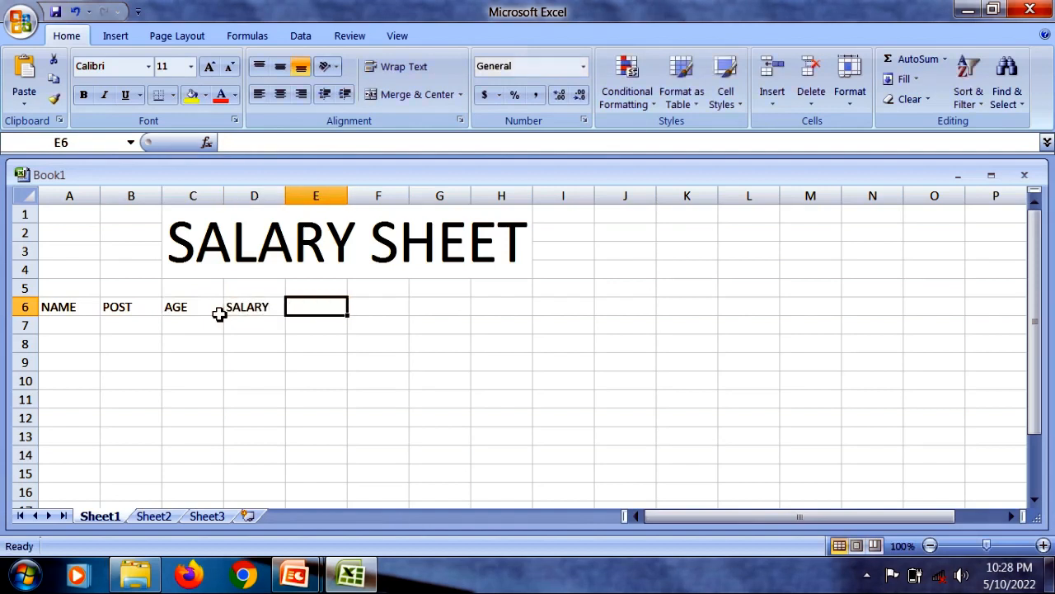
- Continue the heading row with HRA, DA, PF and TOTAL SALARY in cells E6 to H6
{"action": "type", "text": "HRA"}
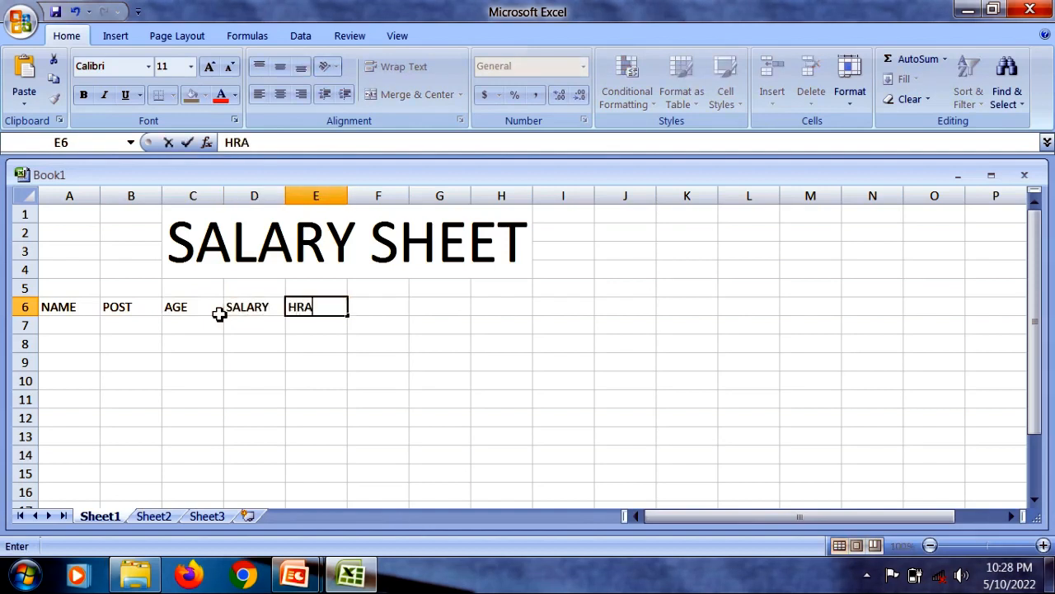
{"action": "key", "text": "Tab"}
{"action": "type", "text": "DA"}
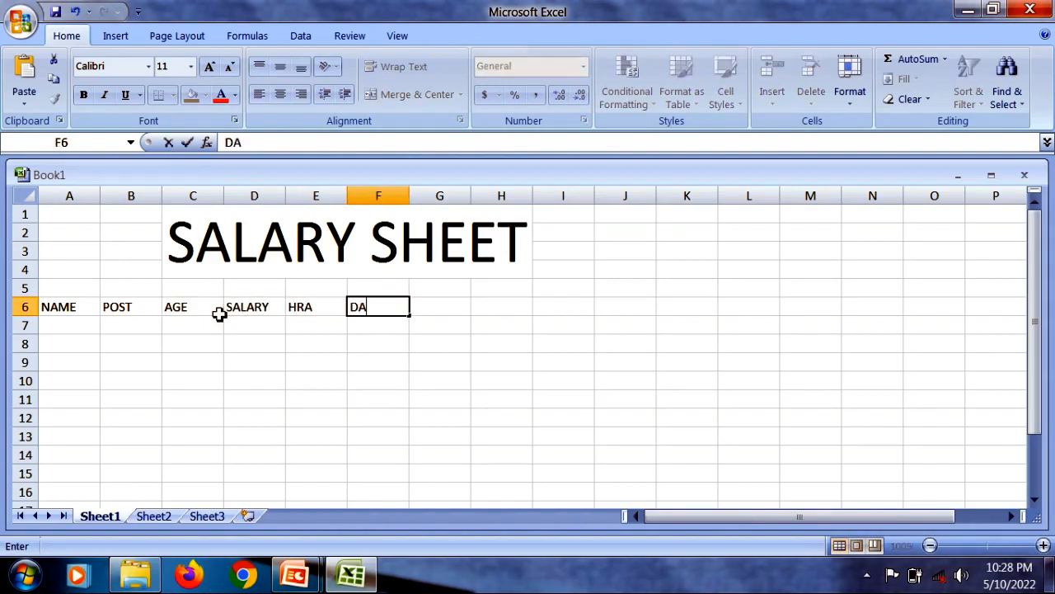
{"action": "key", "text": "Tab"}
{"action": "type", "text": "P"}
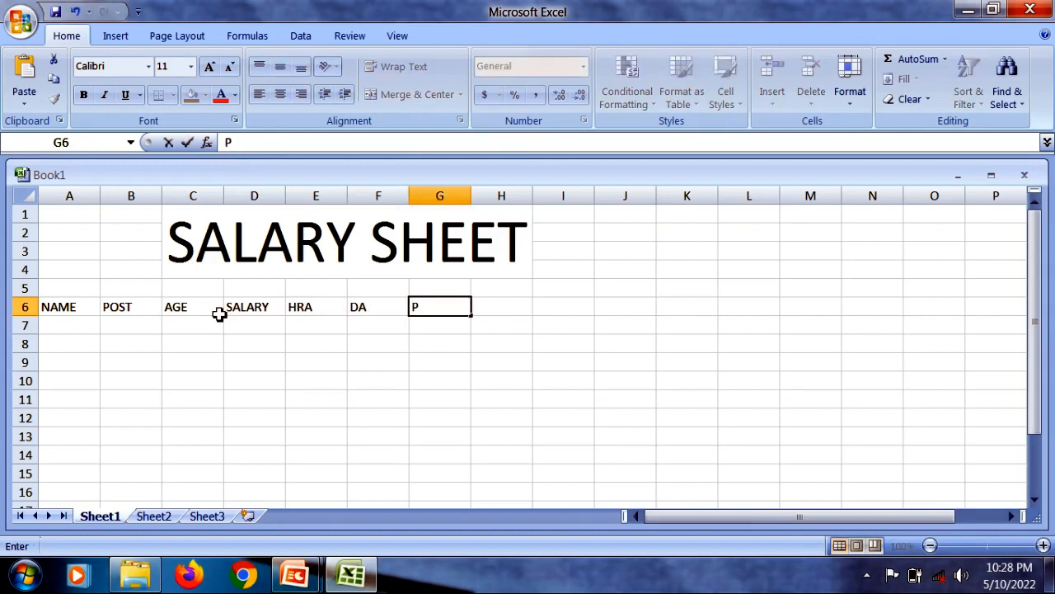
{"action": "type", "text": "F"}
{"action": "key", "text": "Tab"}
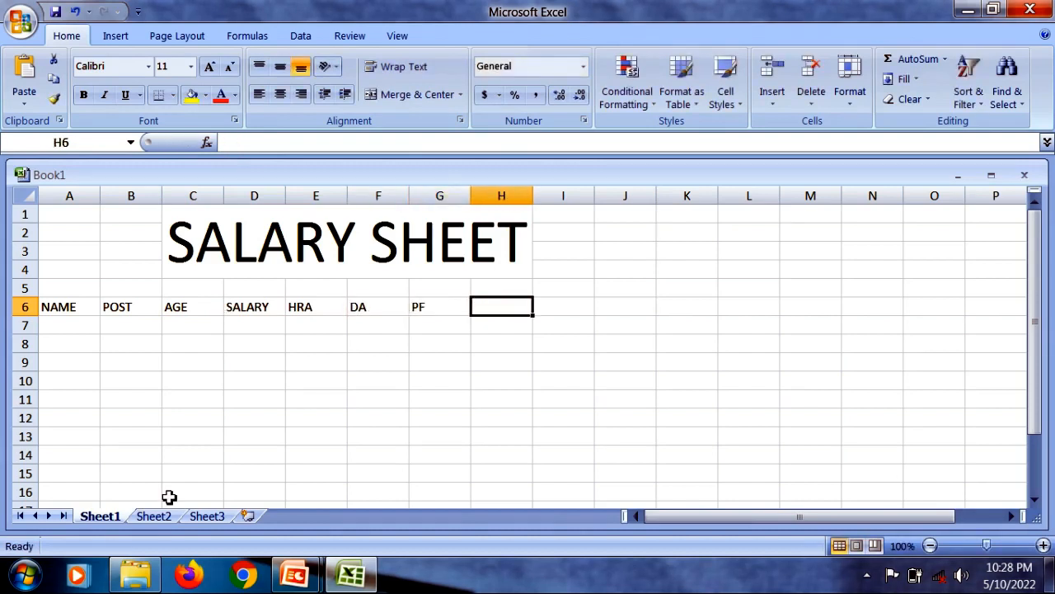
{"action": "type", "text": "TOTAL"}
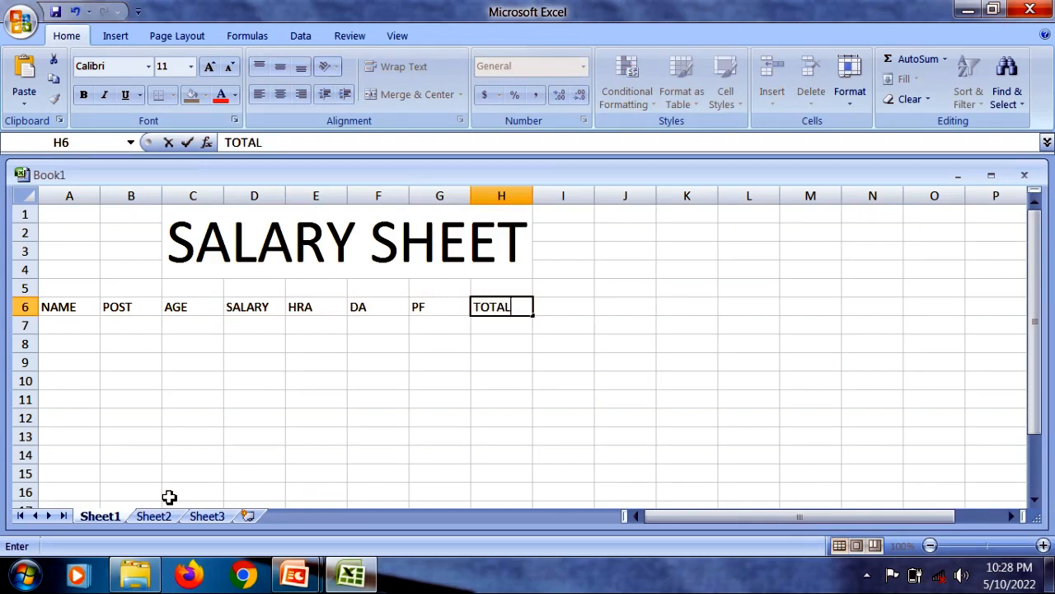
{"action": "type", "text": " SALAR"}
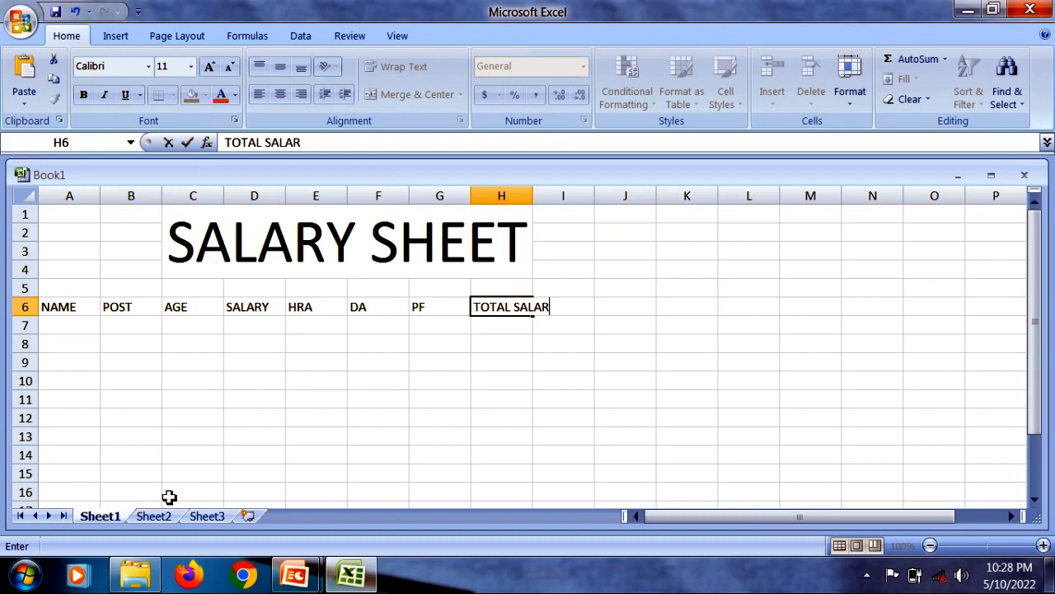
{"action": "type", "text": "Y"}
{"action": "left_click", "coordinate": [318, 473]}
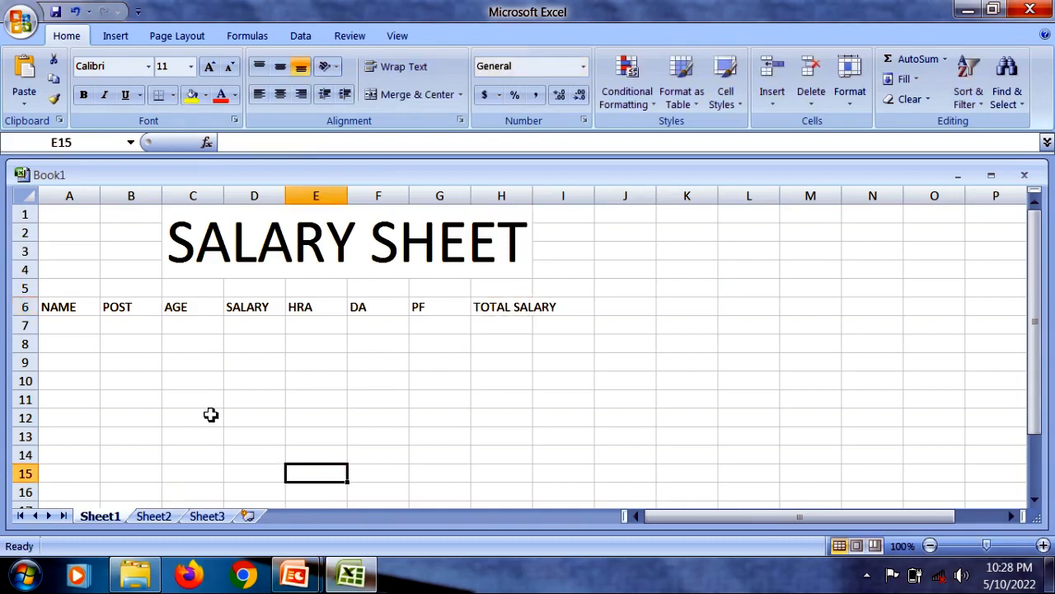
- Enter the first two employees' names in A7 and A8 under the NAME heading
{"action": "left_click", "coordinate": [52, 327]}
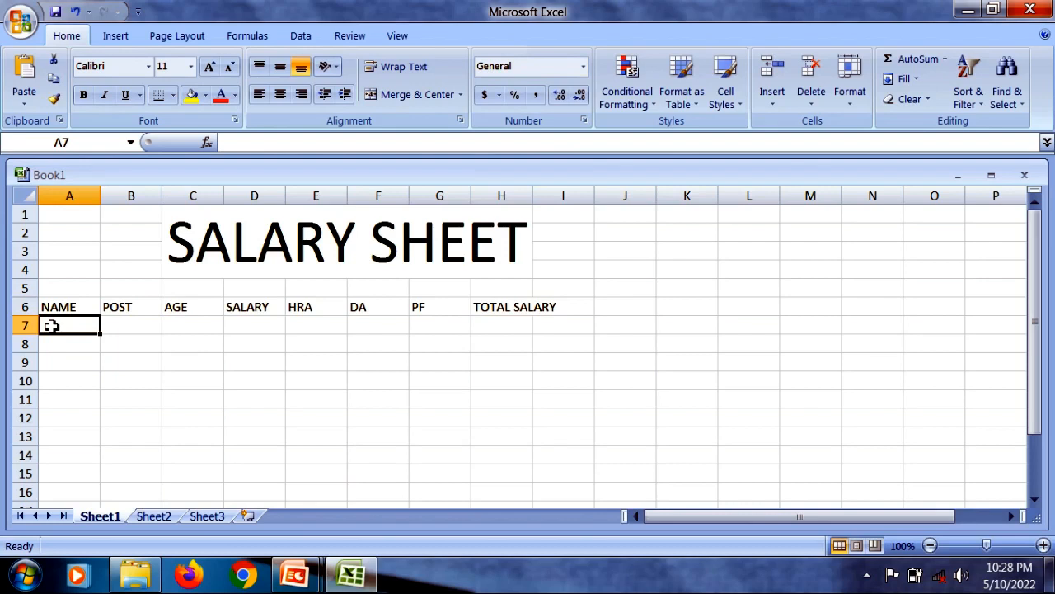
{"action": "type", "text": "A"}
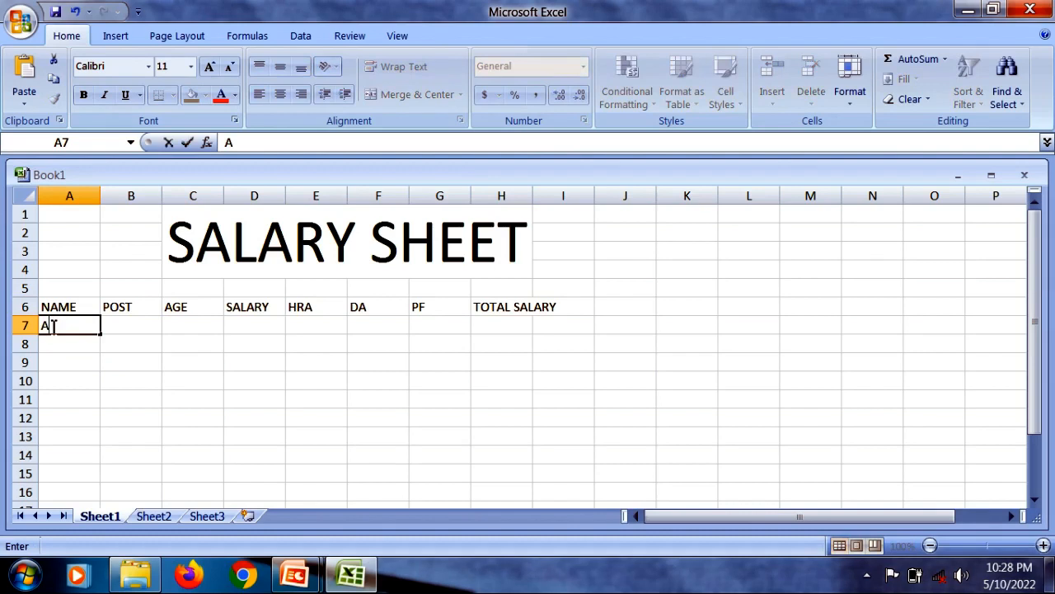
{"action": "type", "text": "akash"}
{"action": "key", "text": "Return"}
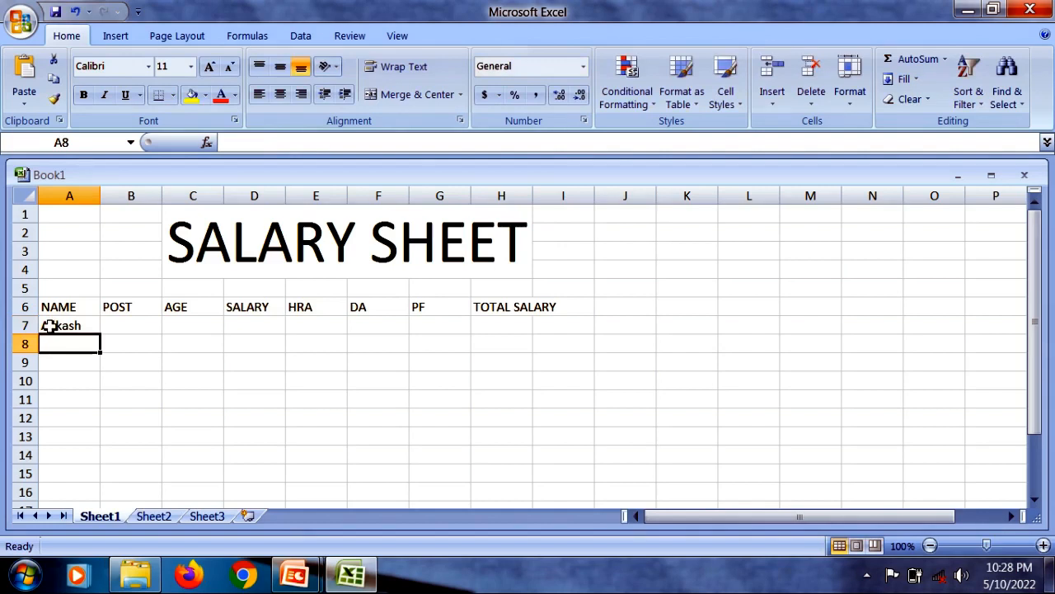
{"action": "type", "text": "Am"}
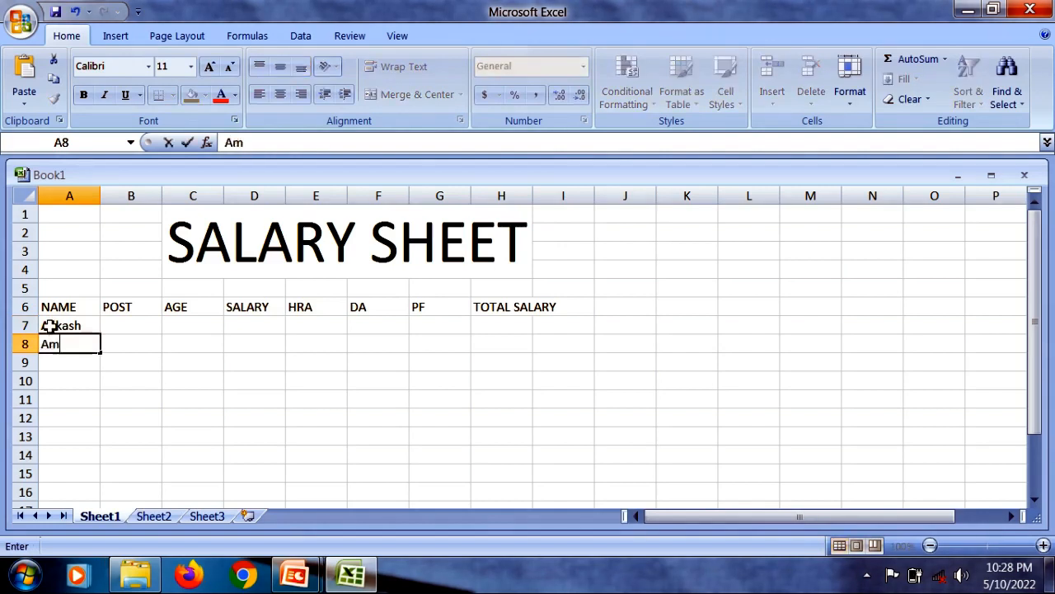
{"action": "type", "text": "an"}
{"action": "key", "text": "Return"}
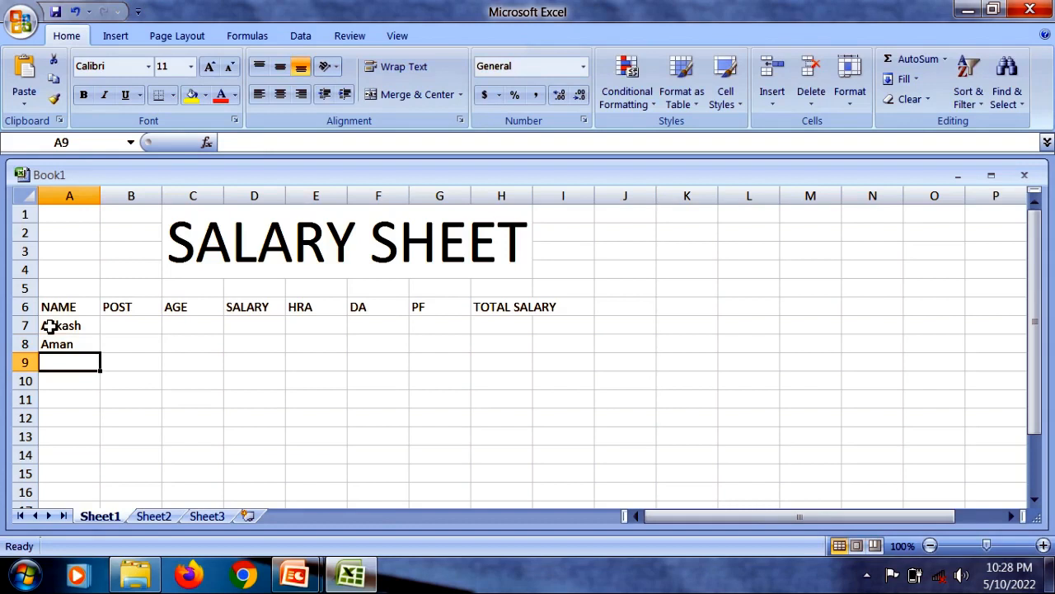
- Enter the third employee's name in A9
{"action": "type", "text": "S"}
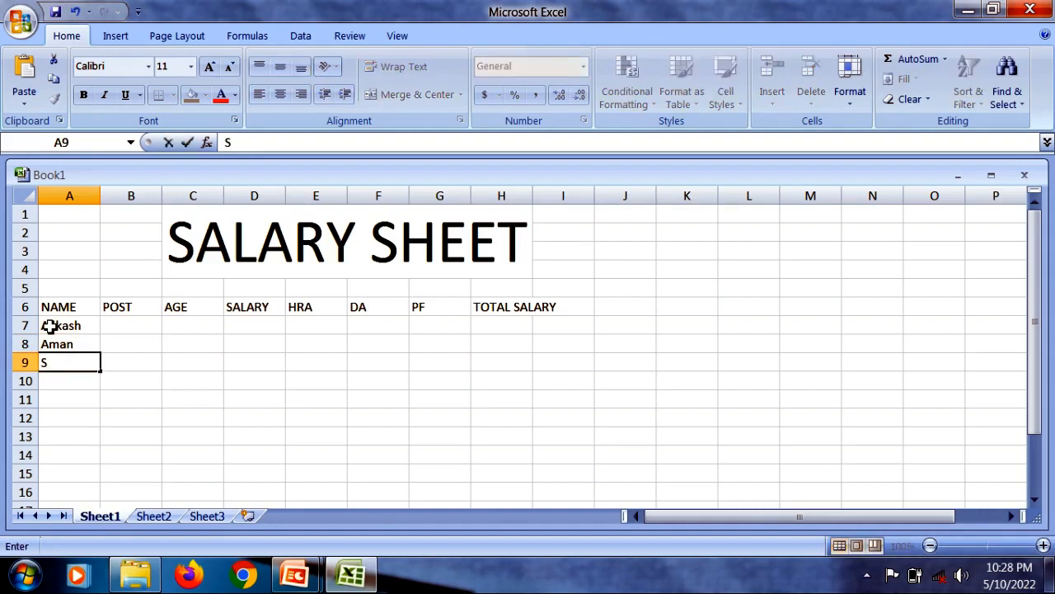
{"action": "type", "text": "ha"}
{"action": "type", "text": "il"}
{"action": "key", "text": "BackSpace"}
{"action": "key", "text": "BackSpace"}
{"action": "key", "text": "BackSpace"}
{"action": "type", "text": "ai"}
{"action": "type", "text": "l"}
{"action": "key", "text": "BackSpace"}
{"action": "key", "text": "BackSpace"}
{"action": "key", "text": "BackSpace"}
{"action": "type", "text": "alu"}
{"action": "key", "text": "Tab"}
- Enter the posts CA in B7 and DEO in B8 for the first two employees
{"action": "key", "text": "Up"}
{"action": "key", "text": "Up"}
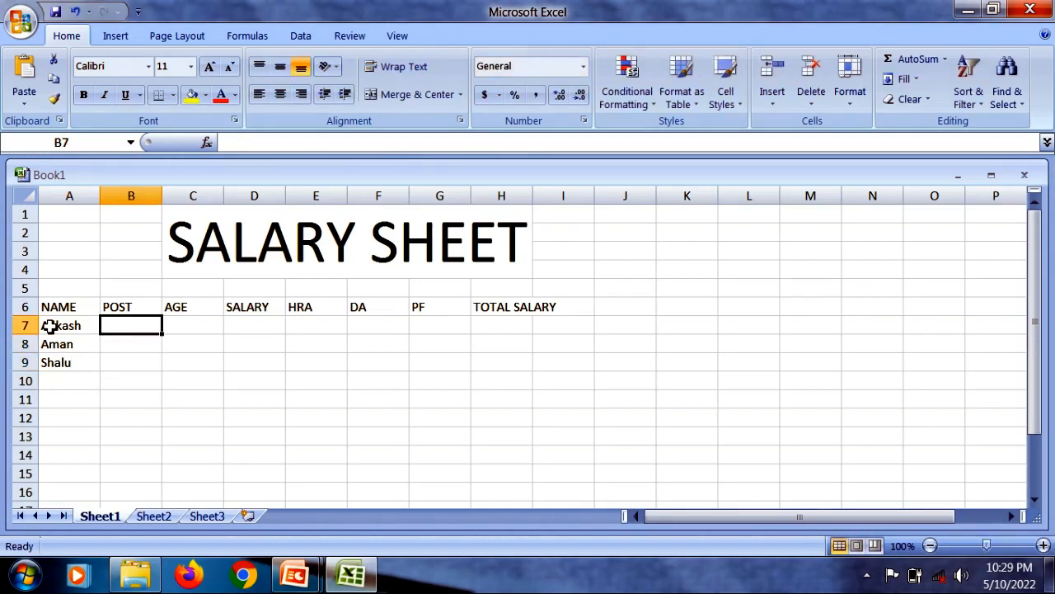
{"action": "type", "text": "ca"}
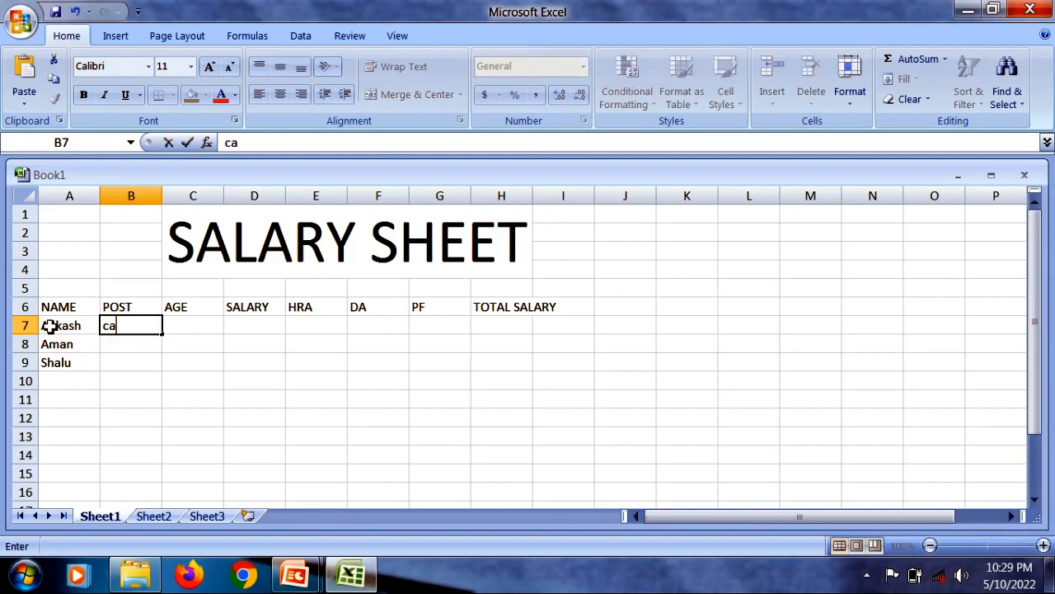
{"action": "key", "text": "BackSpace"}
{"action": "key", "text": "BackSpace"}
{"action": "type", "text": "CA"}
{"action": "key", "text": "Return"}
{"action": "type", "text": "DEO"}
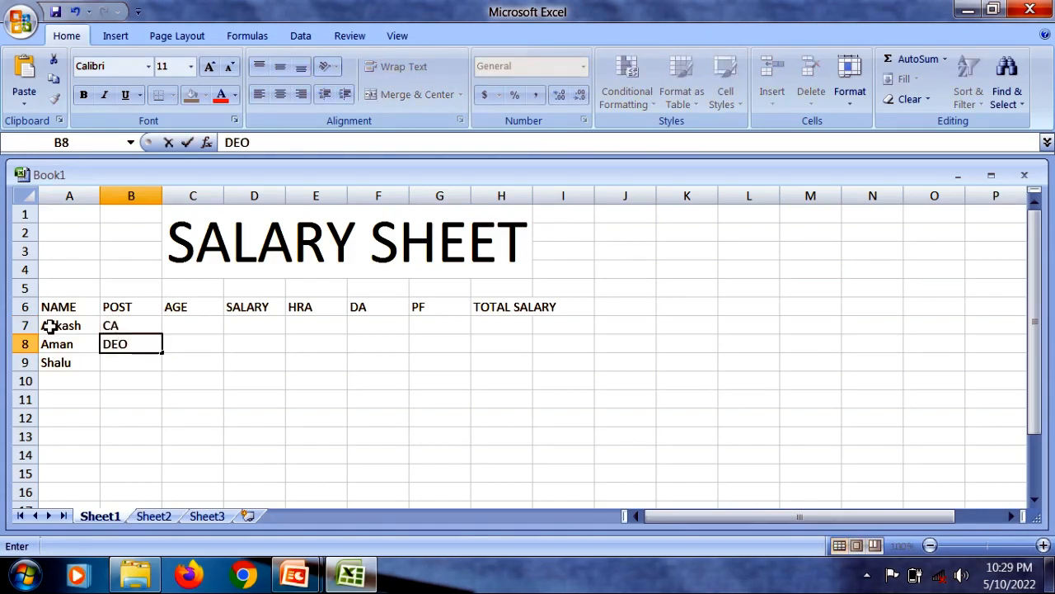
{"action": "key", "text": "Return"}
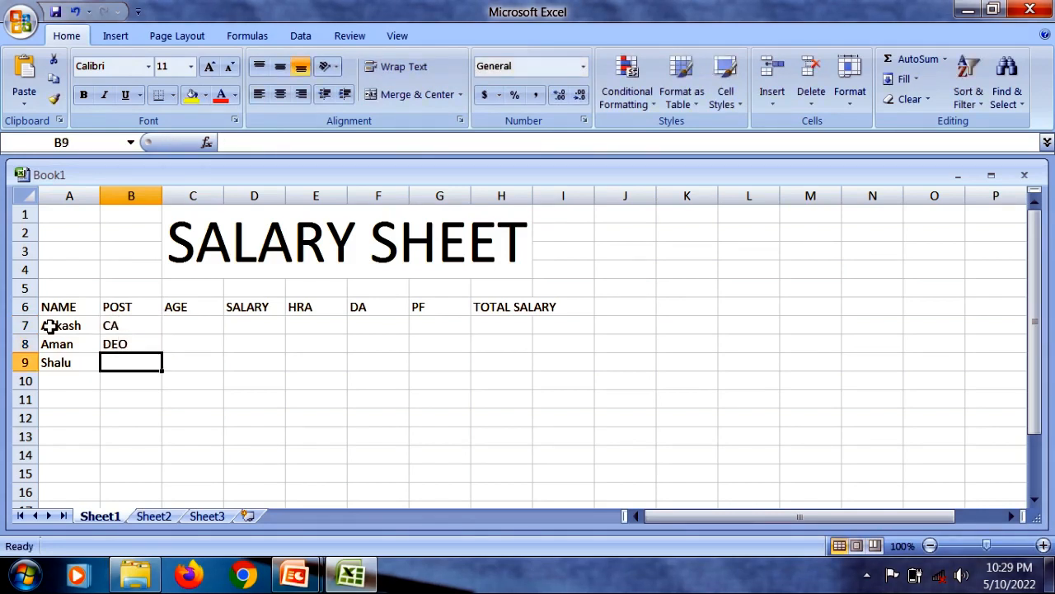
- Enter TEACHER as the third employee's post in B9 and select C7 under the AGE heading
{"action": "type", "text": "SW"}
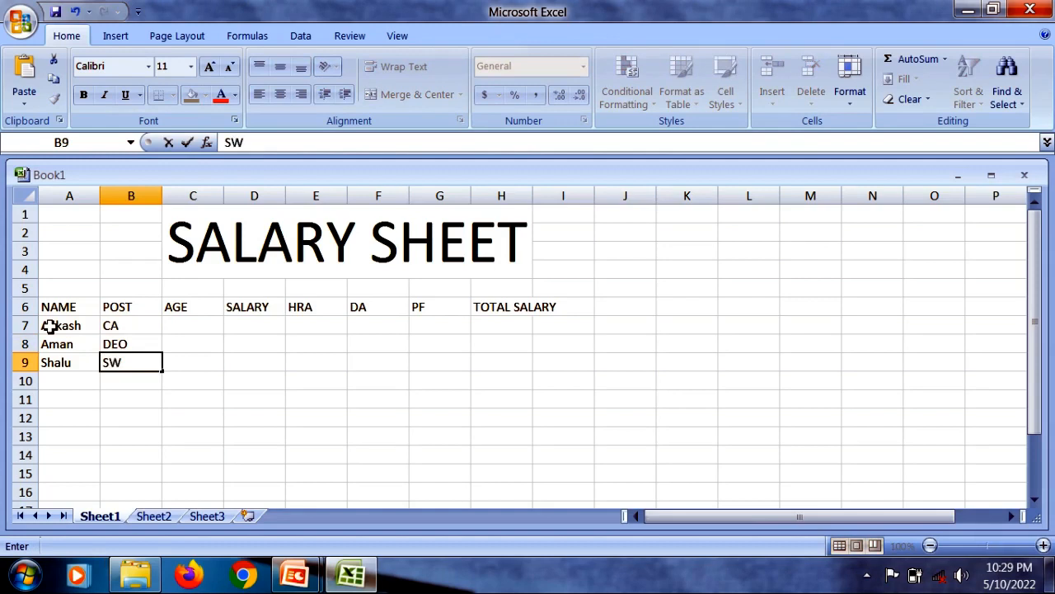
{"action": "type", "text": "EEP"}
{"action": "type", "text": "E"}
{"action": "type", "text": "R"}
{"action": "key", "text": "BackSpace"}
{"action": "key", "text": "BackSpace"}
{"action": "key", "text": "BackSpace"}
{"action": "key", "text": "BackSpace"}
{"action": "key", "text": "BackSpace"}
{"action": "key", "text": "BackSpace"}
{"action": "key", "text": "BackSpace"}
{"action": "type", "text": "TEACHER"}
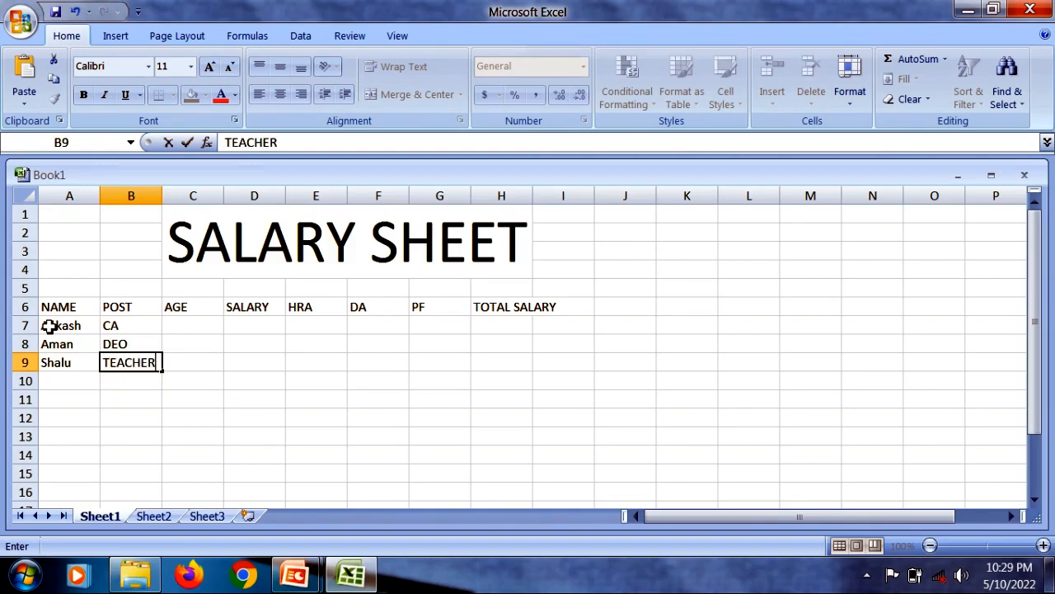
{"action": "key", "text": "Tab"}
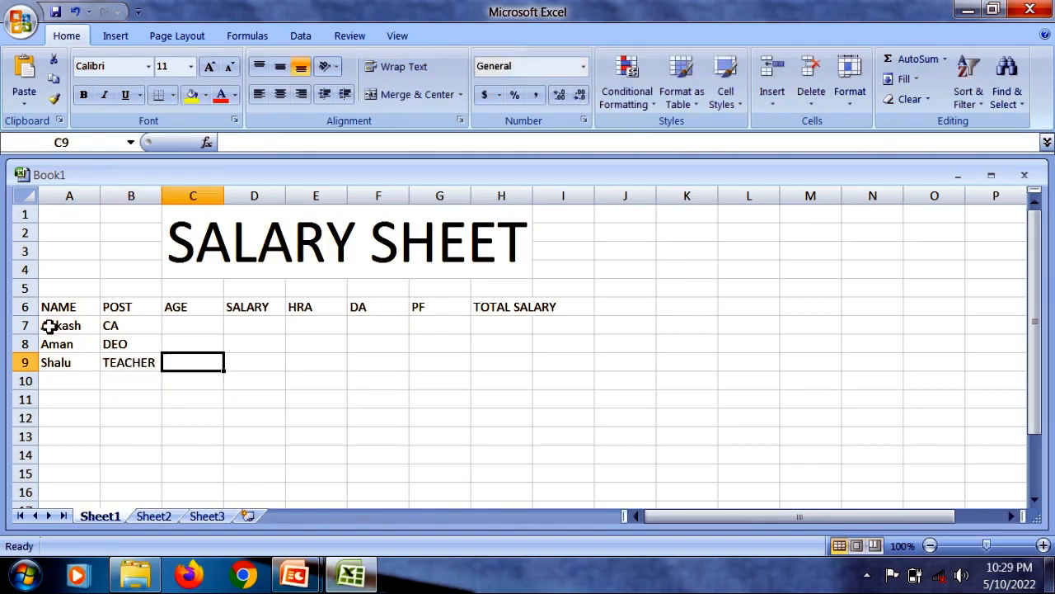
{"action": "key", "text": "Up"}
{"action": "key", "text": "Up"}
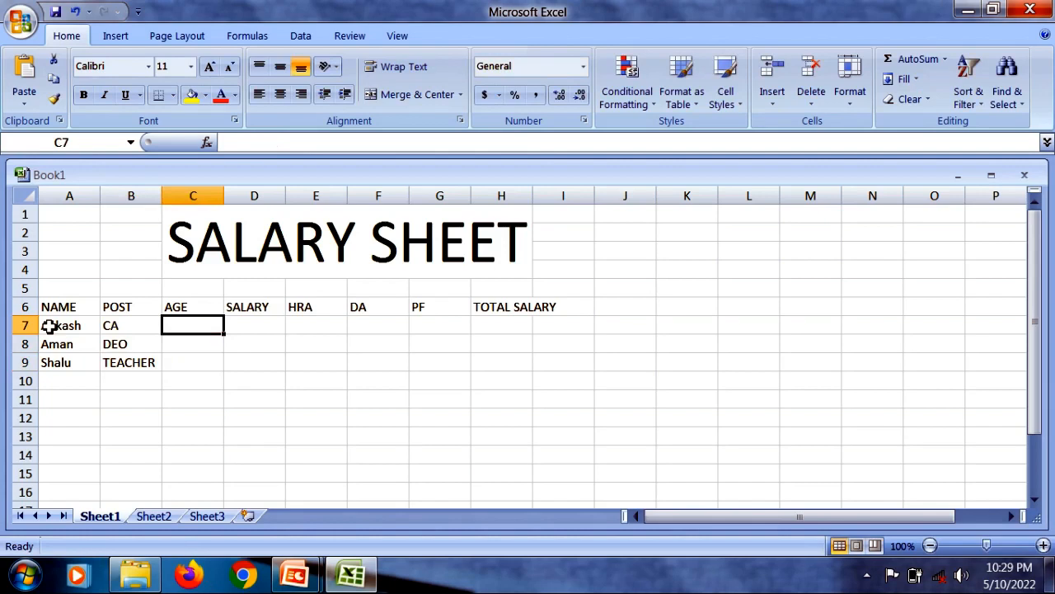
- Paste ages 25, 55, 65 and salaries 40000, 30000, 15000 into C7:D9, and calculate the first employee's HRA in E7 as =D7*2%
{"action": "key", "text": "ctrl+v"}
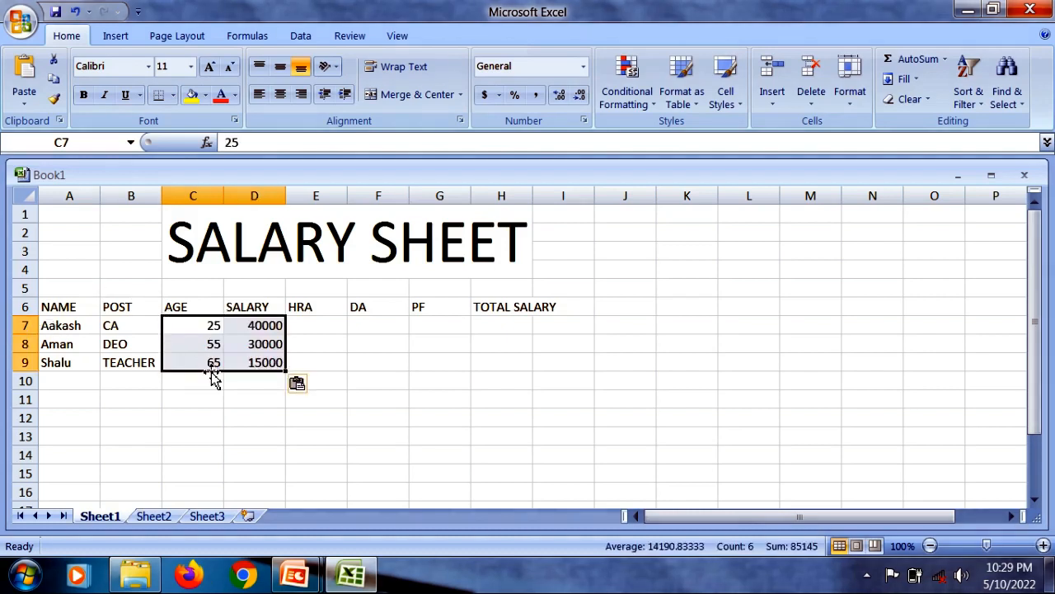
{"action": "left_click", "coordinate": [316, 325]}
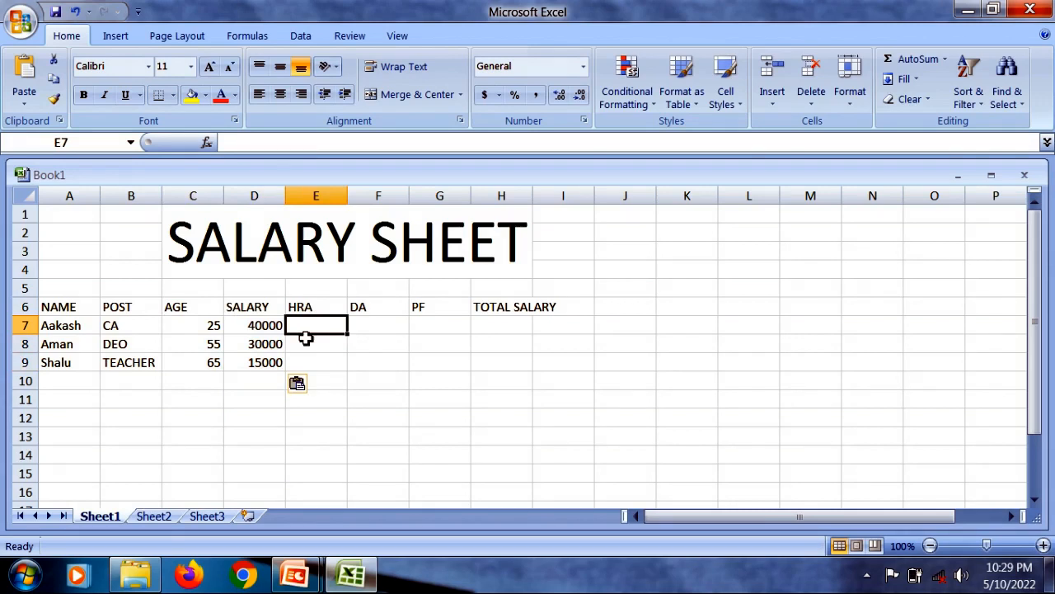
{"action": "type", "text": "="}
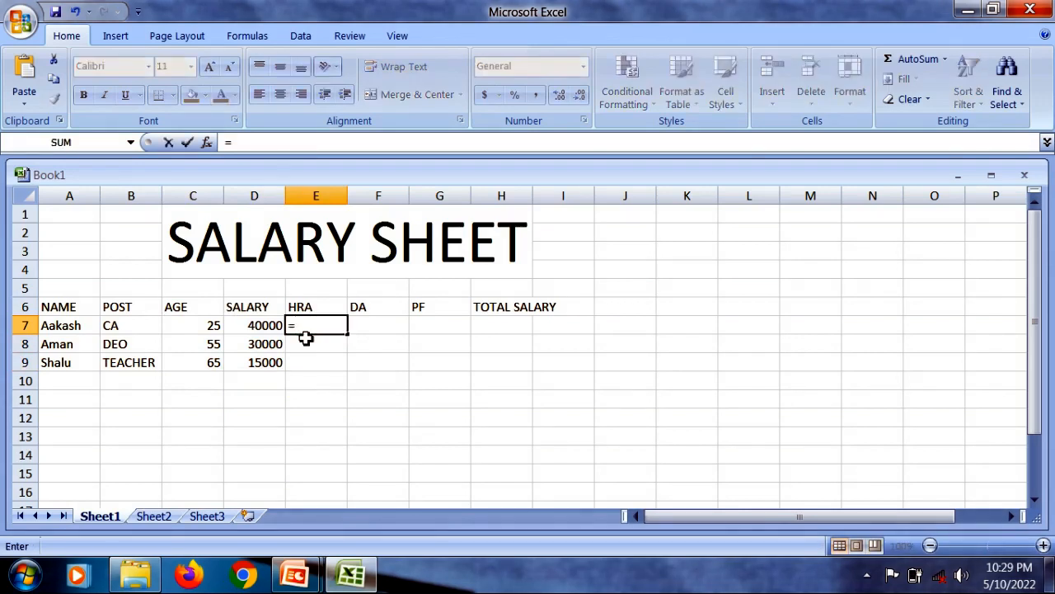
{"action": "left_click", "coordinate": [282, 326]}
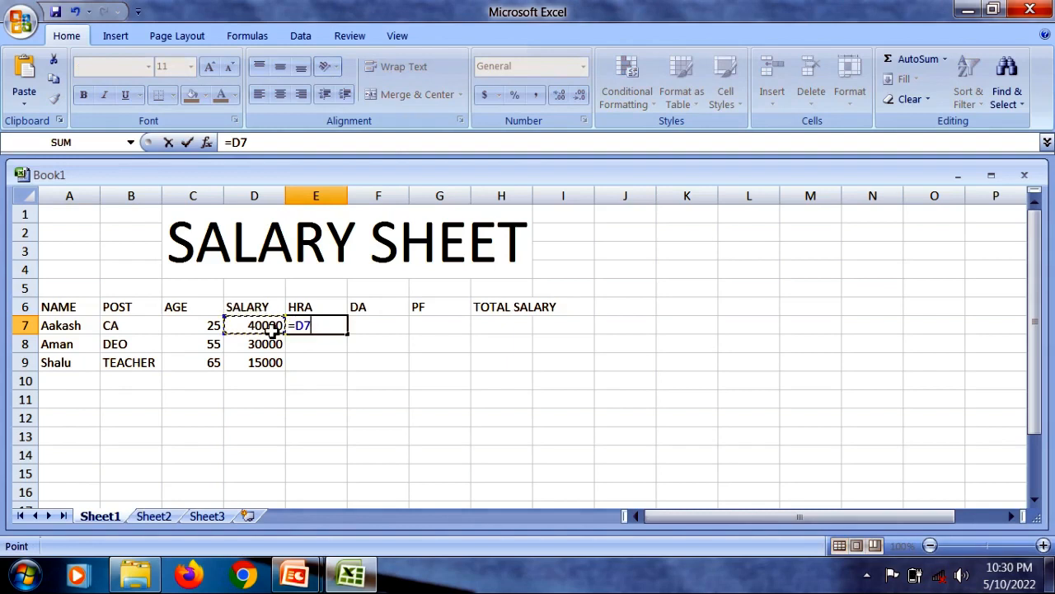
{"action": "type", "text": "*"}
{"action": "type", "text": "2%"}
{"action": "key", "text": "Return"}
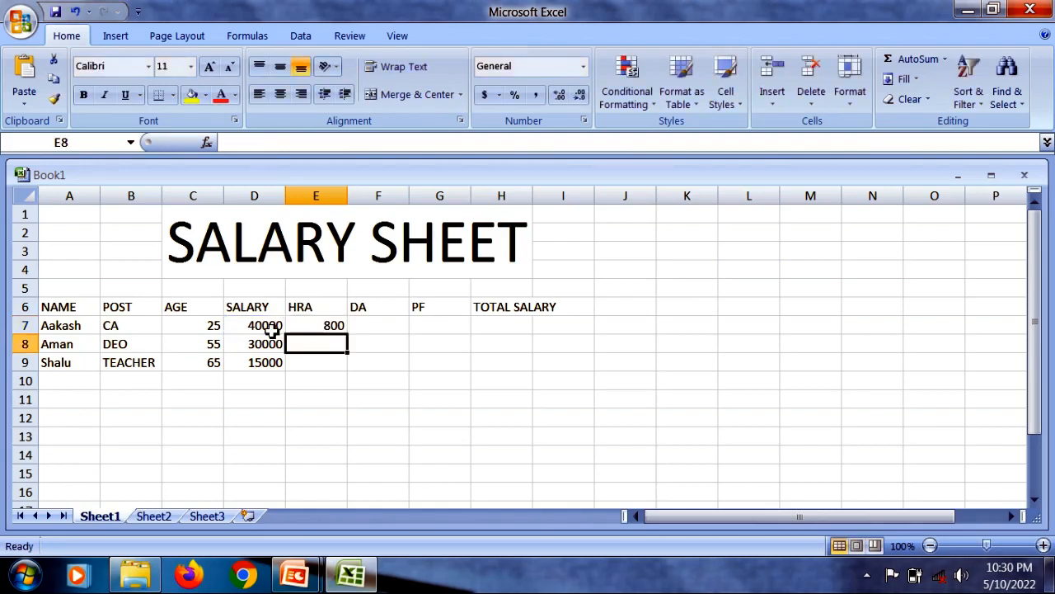
- Calculate the first employee's DA in F7 with the formula =D7*4%
{"action": "left_click", "coordinate": [364, 329]}
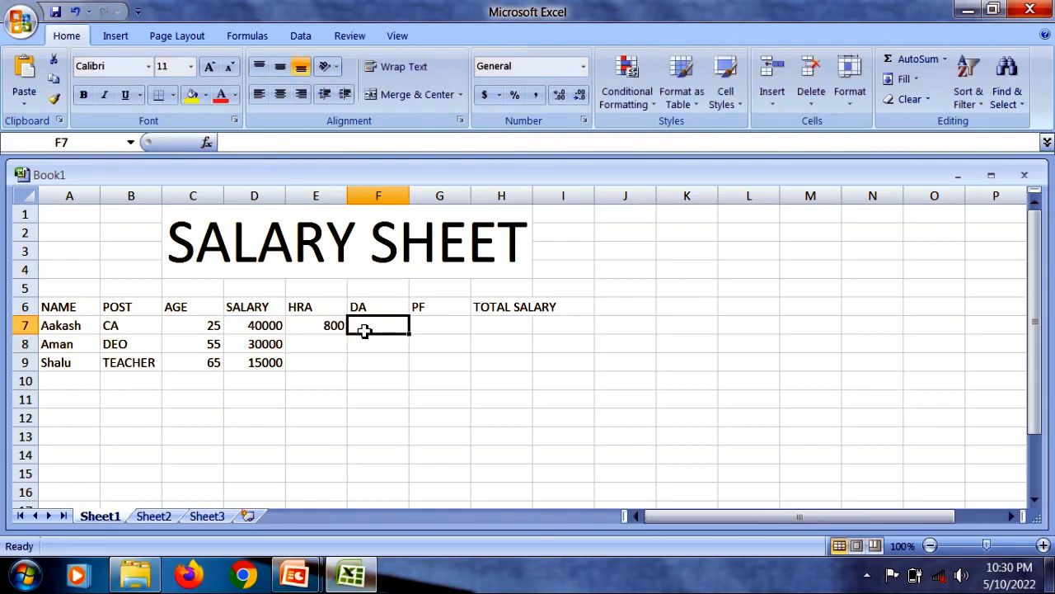
{"action": "type", "text": "="}
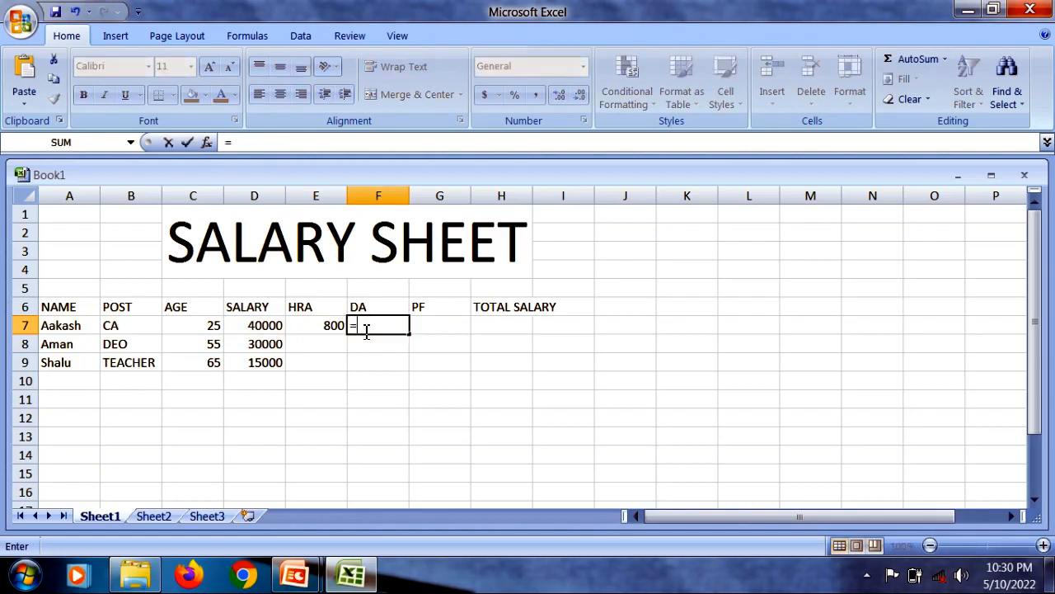
{"action": "left_click", "coordinate": [269, 325]}
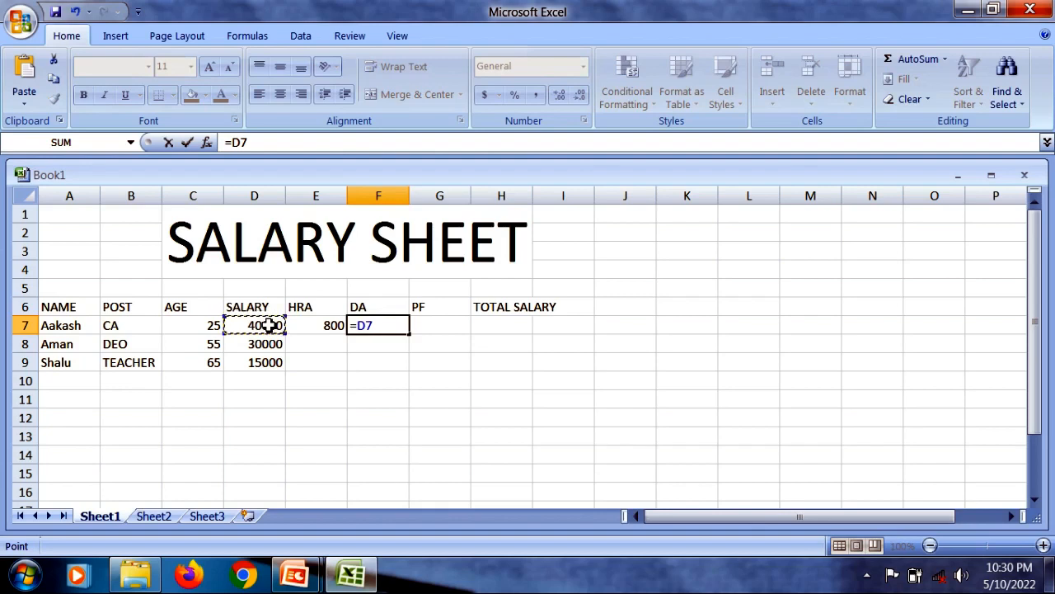
{"action": "type", "text": "4%"}
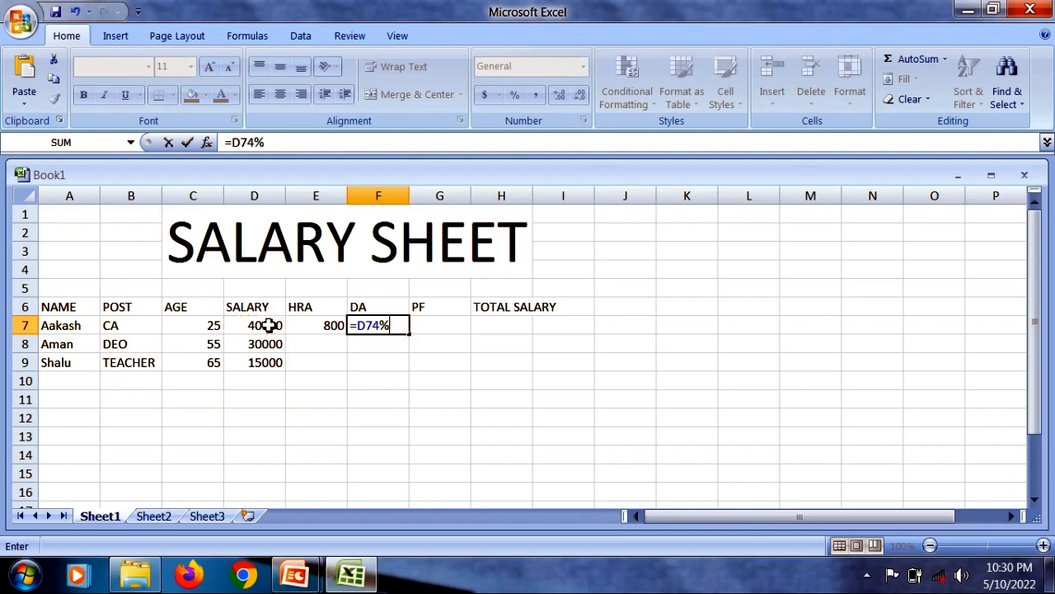
{"action": "key", "text": "BackSpace"}
{"action": "key", "text": "BackSpace"}
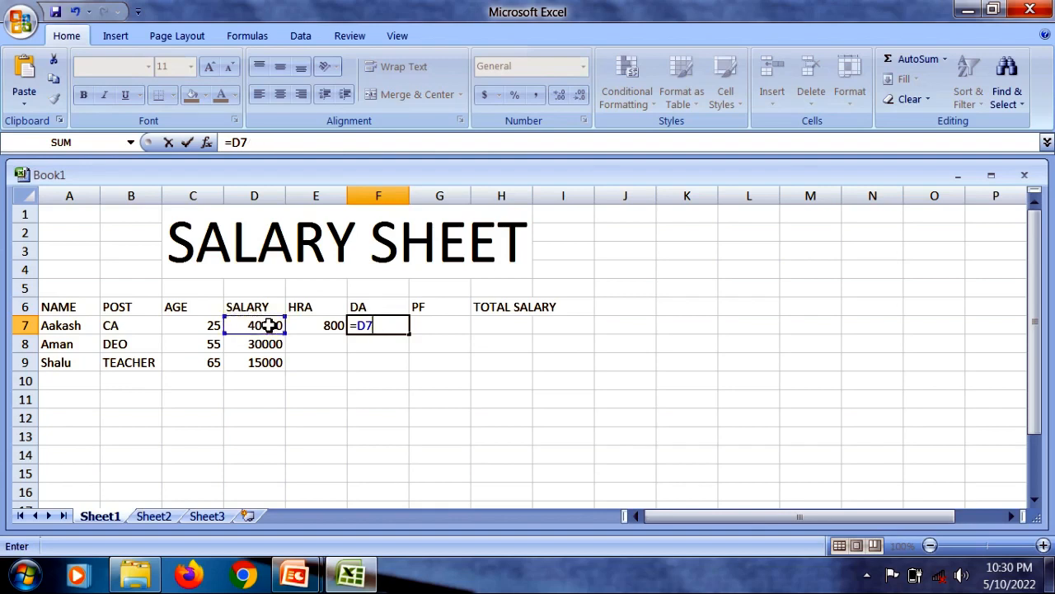
{"action": "type", "text": "*4%"}
{"action": "key", "text": "Return"}
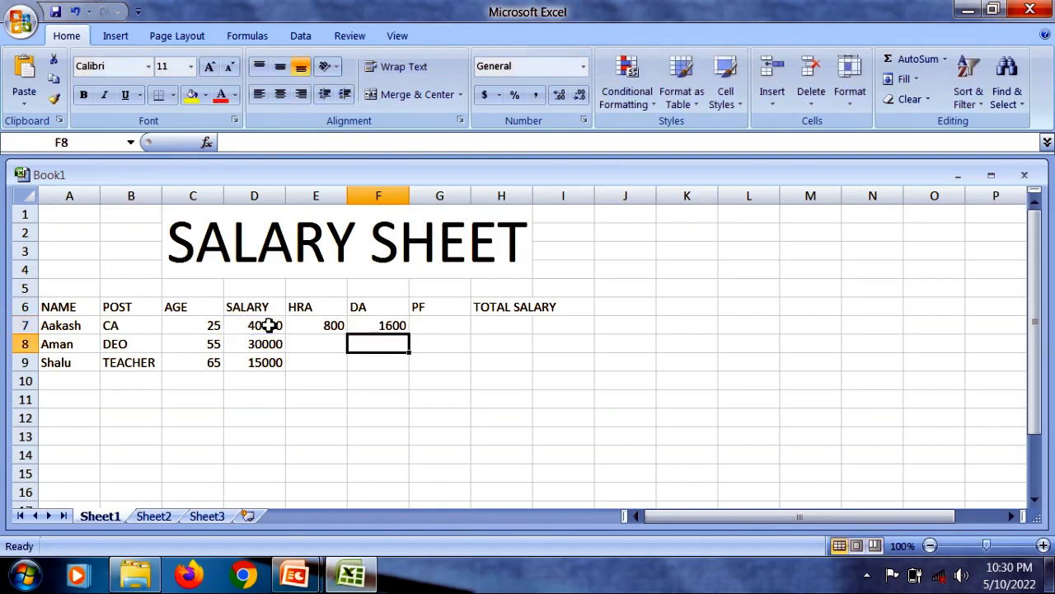
- Calculate the first employee's PF in G7 with the formula =D7*5%
{"action": "left_click", "coordinate": [448, 323]}
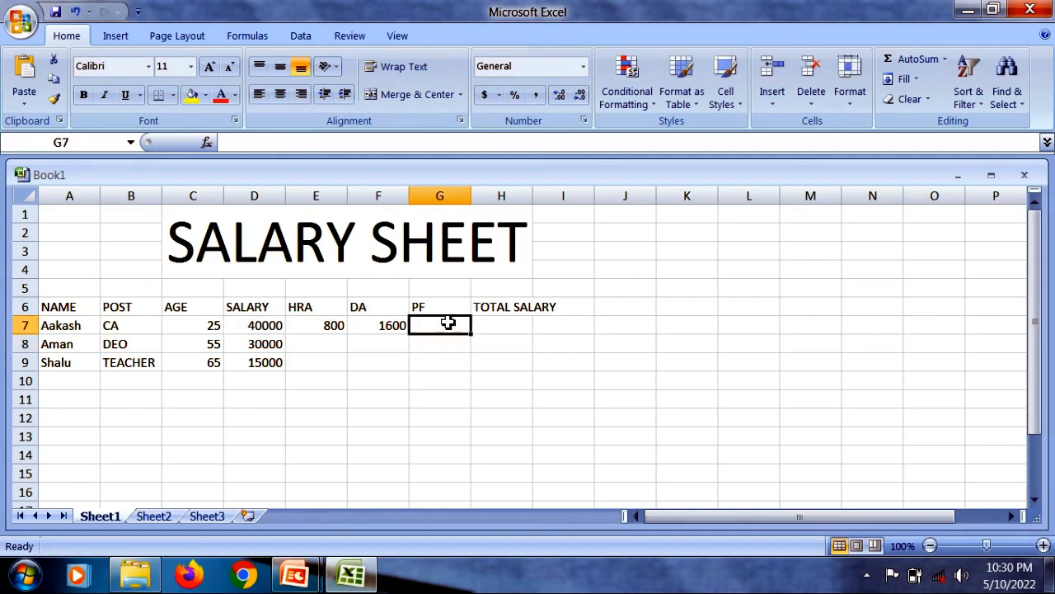
{"action": "type", "text": "="}
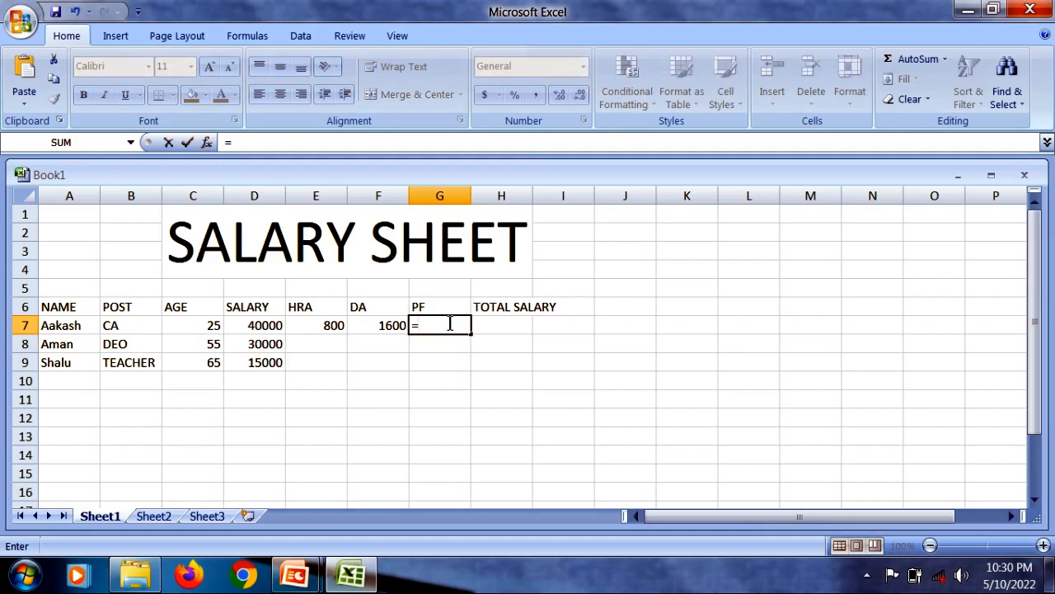
{"action": "left_click", "coordinate": [264, 330]}
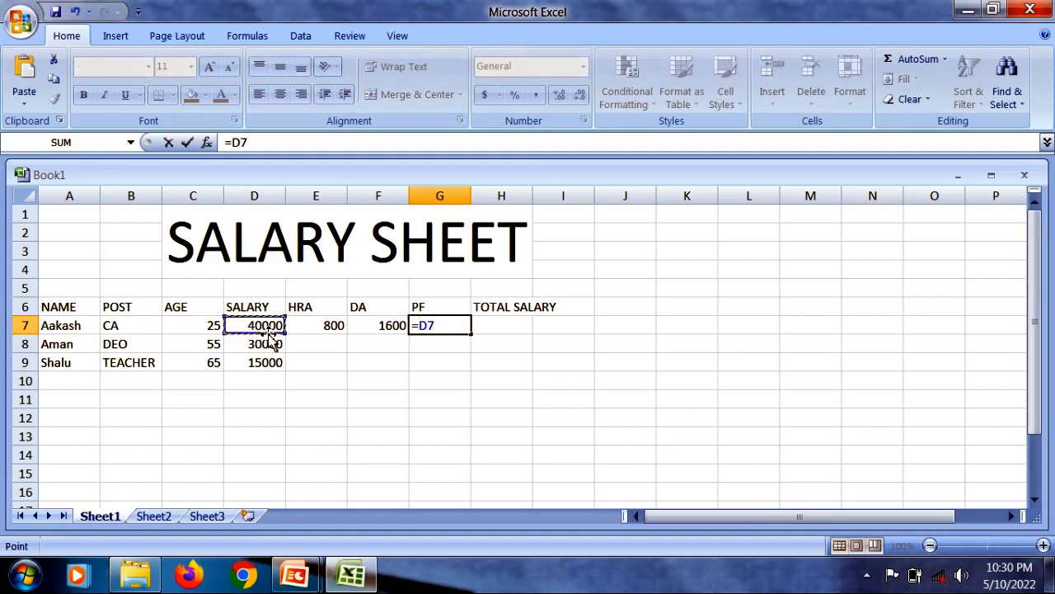
{"action": "type", "text": "*"}
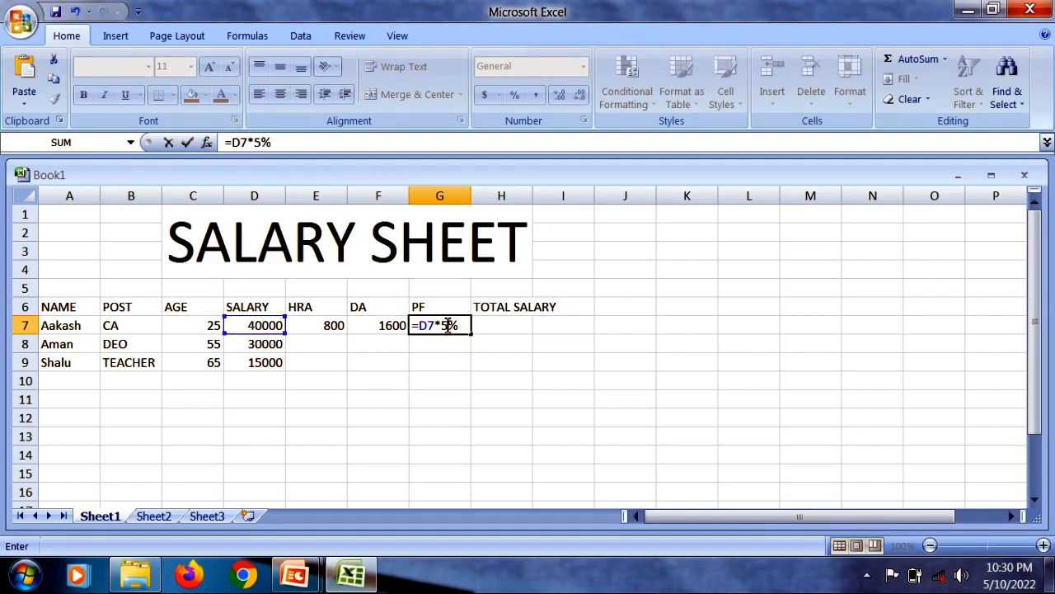
{"action": "key", "text": "Return"}
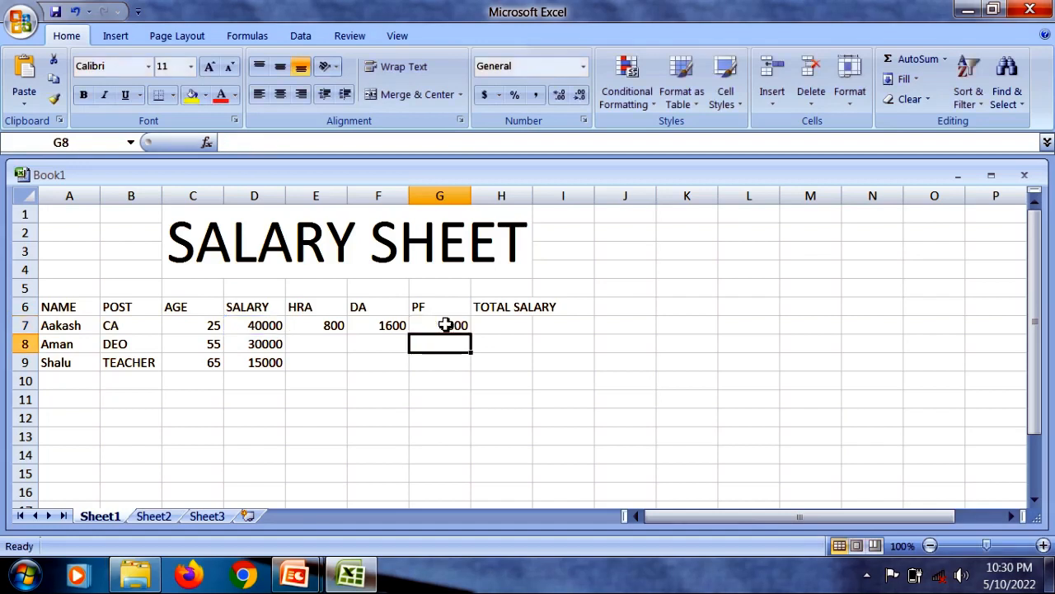
- Calculate the first employee's total salary in H7 as =D7+E7+F7-G7 and widen column H to fit its heading
{"action": "left_click", "coordinate": [513, 329]}
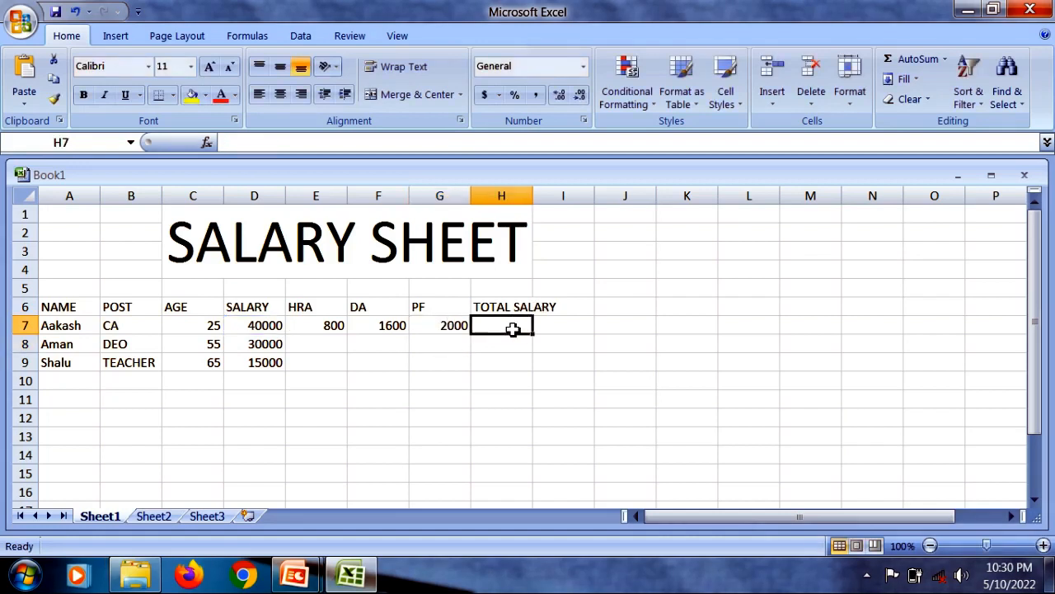
{"action": "type", "text": "="}
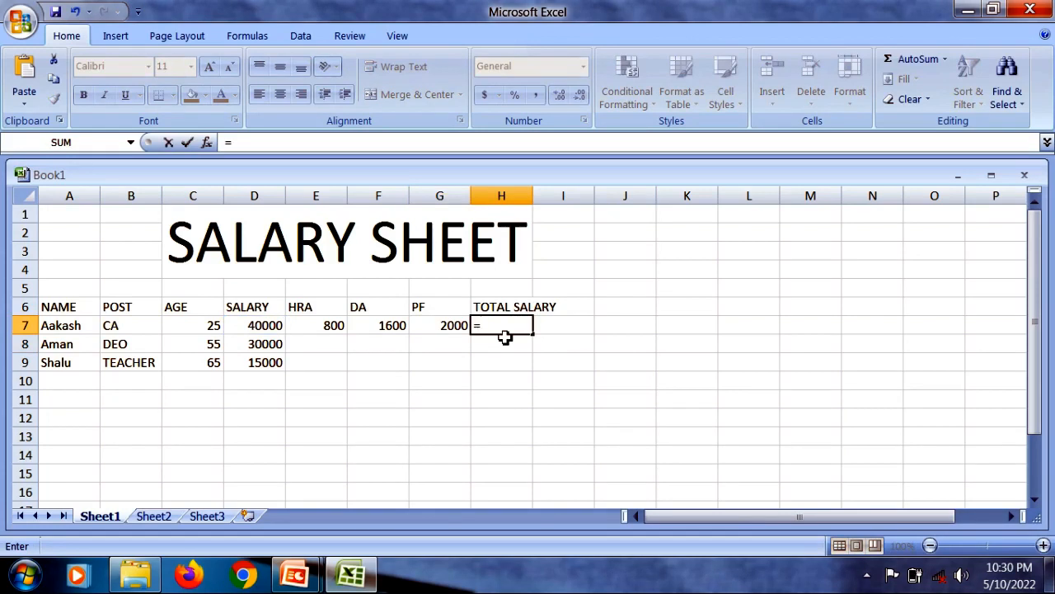
{"action": "left_click", "coordinate": [283, 326]}
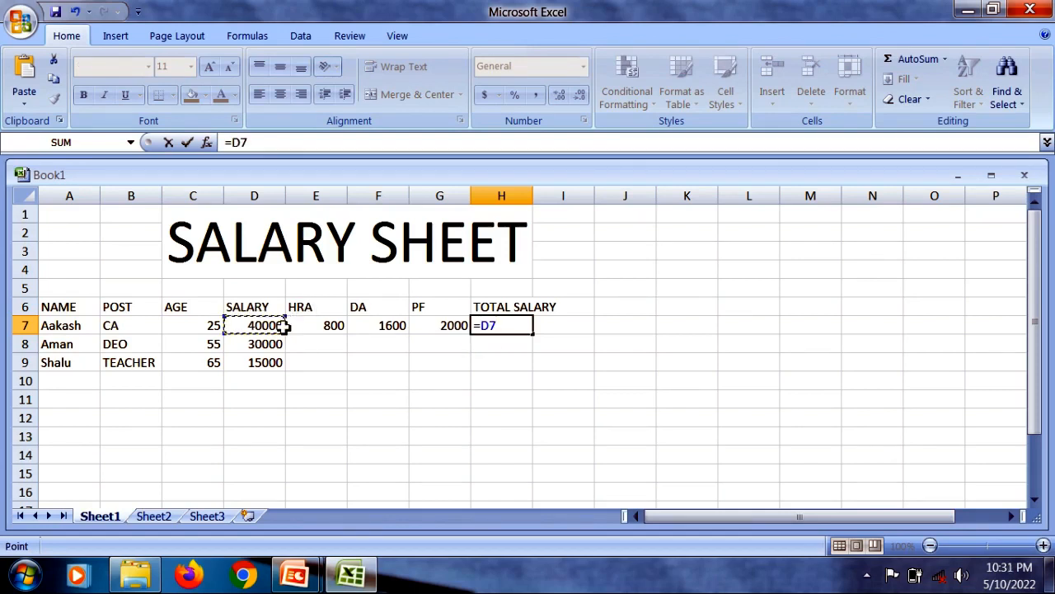
{"action": "type", "text": "+"}
{"action": "left_click", "coordinate": [333, 325]}
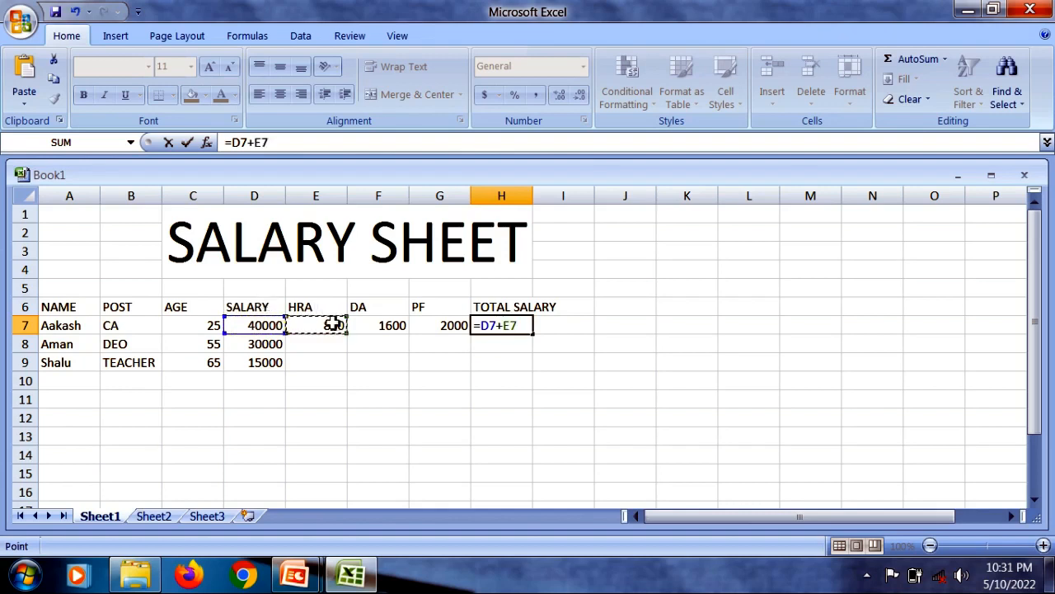
{"action": "type", "text": "+"}
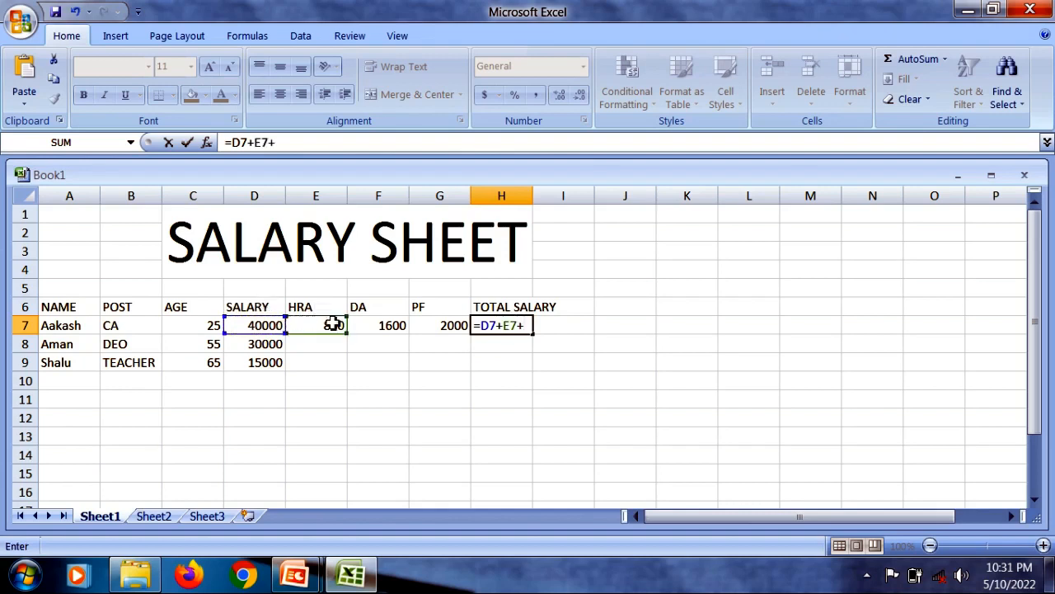
{"action": "left_click", "coordinate": [393, 326]}
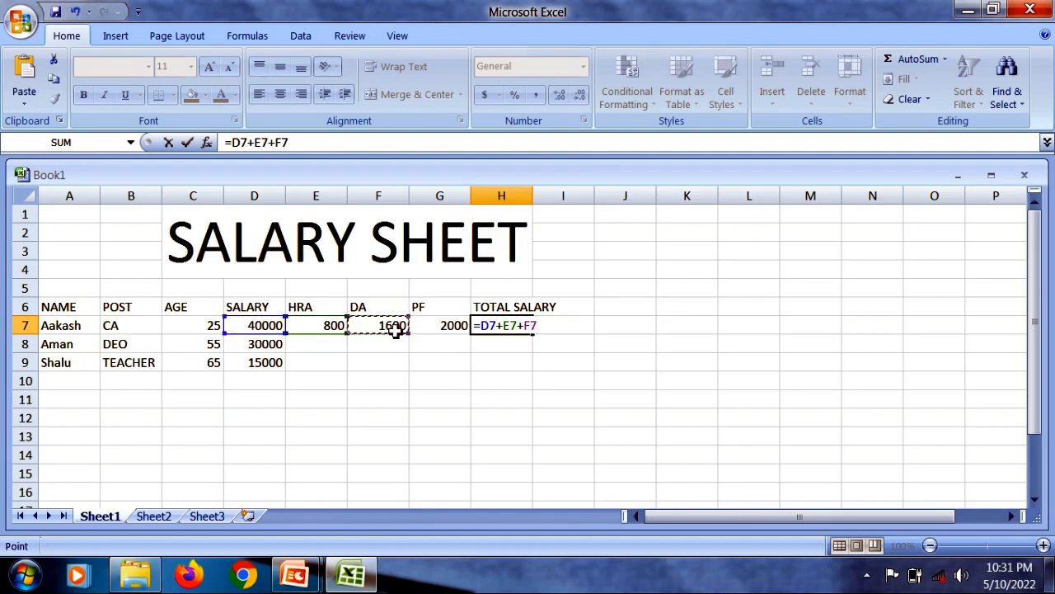
{"action": "type", "text": "-"}
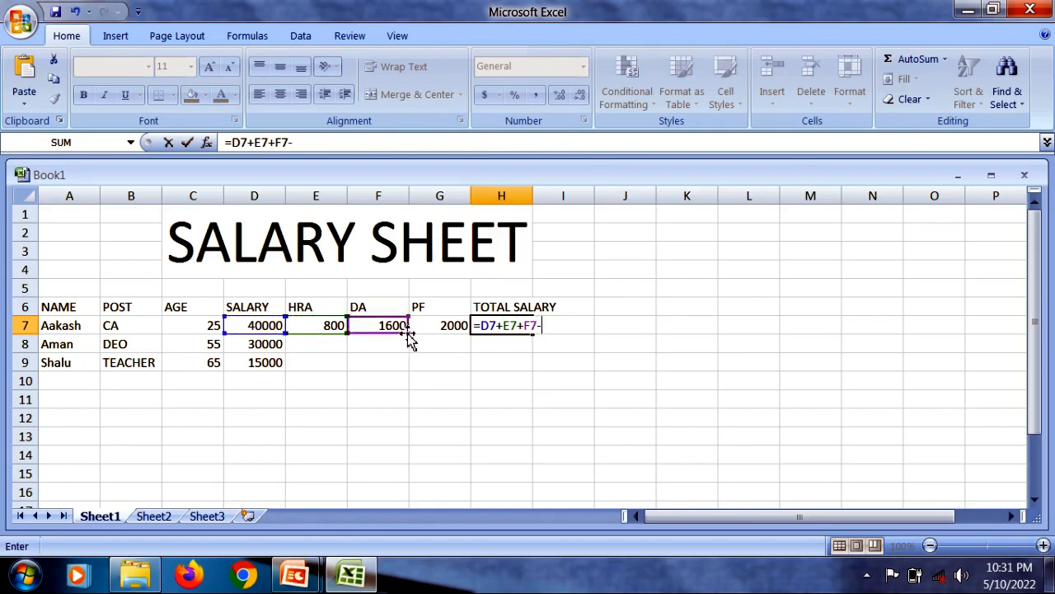
{"action": "left_click", "coordinate": [432, 332]}
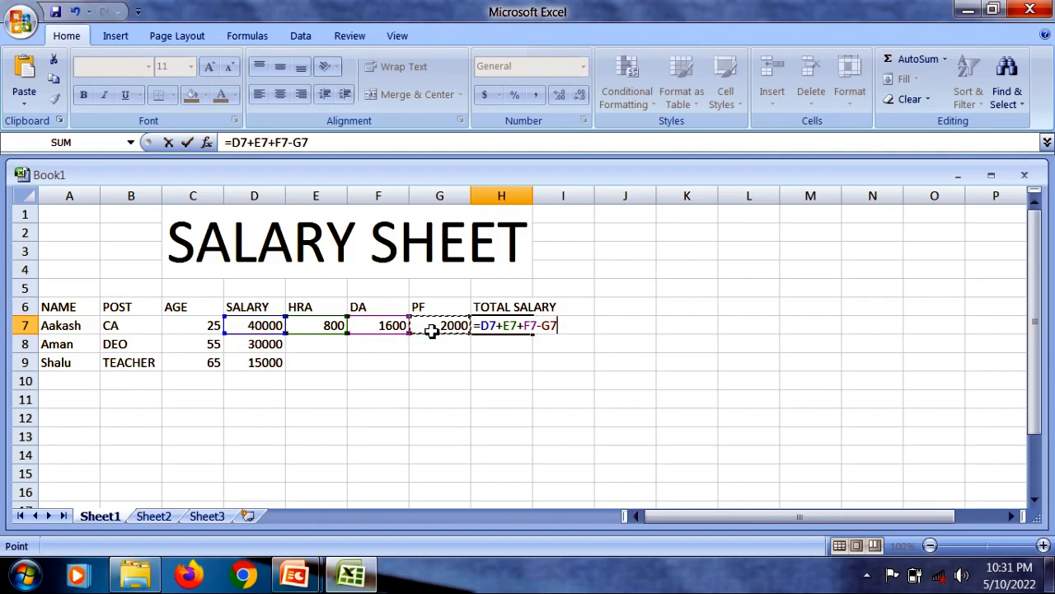
{"action": "key", "text": "Return"}
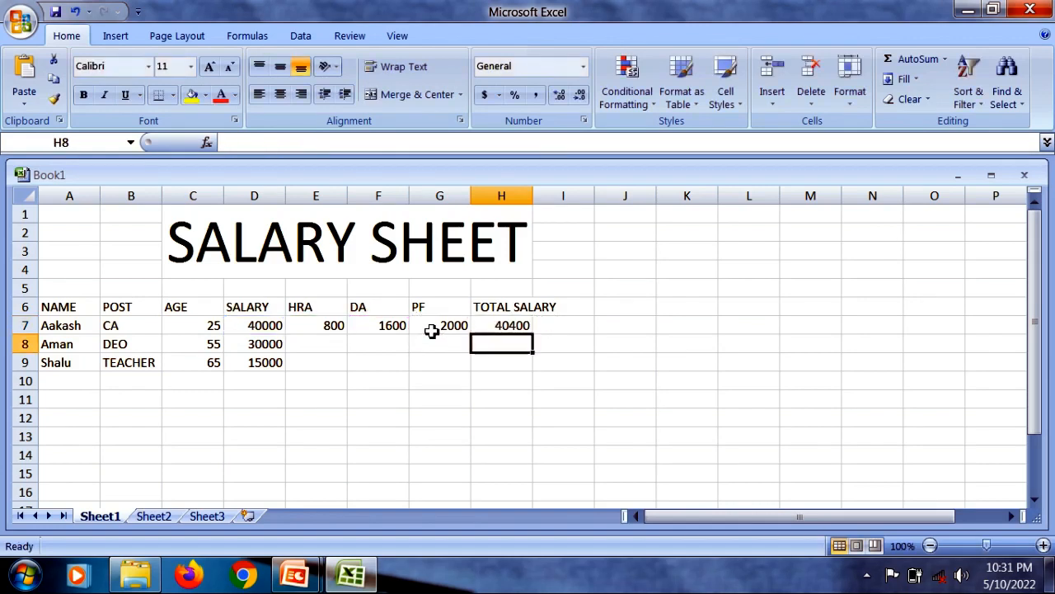
{"action": "left_click", "coordinate": [523, 325]}
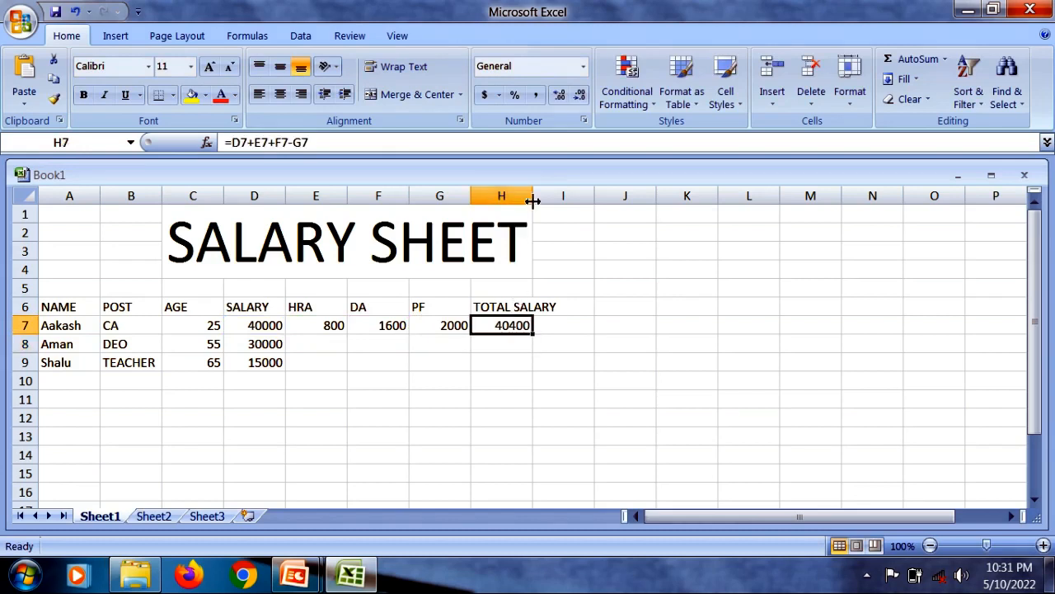
{"action": "left_click_drag", "start_coordinate": [533, 198], "coordinate": [565, 198]}
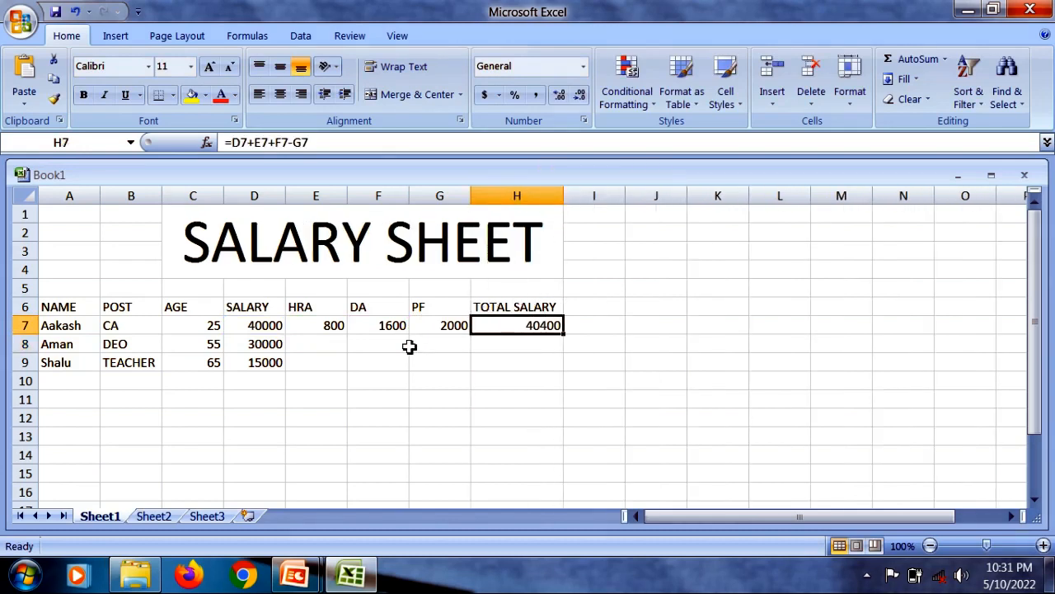
- Fill the HRA, DA, PF and TOTAL SALARY formulas from row 7 down to row 9 for the other two employees
{"action": "left_click", "coordinate": [318, 347]}
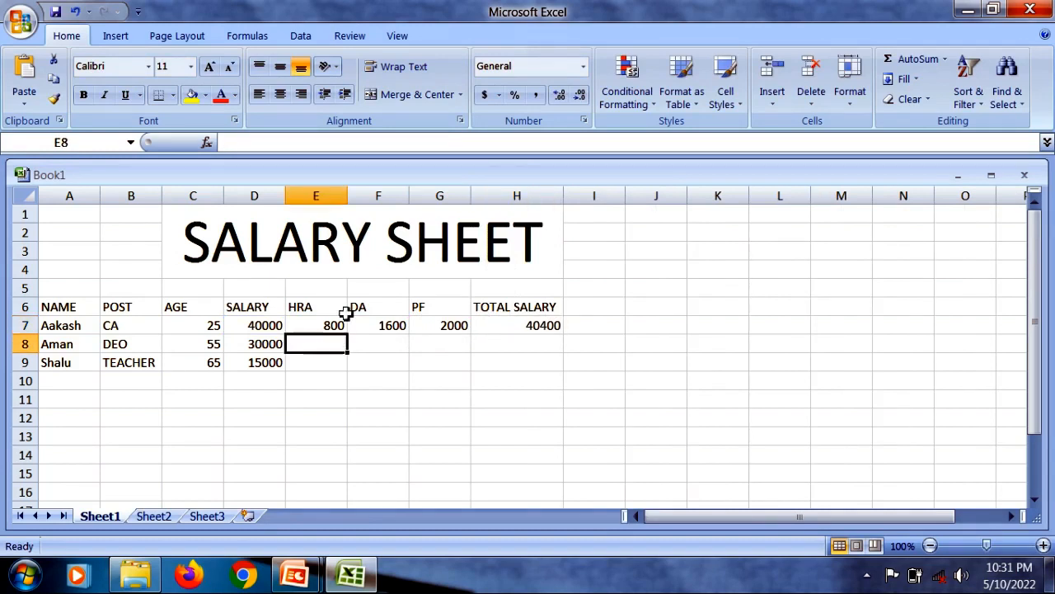
{"action": "left_click", "coordinate": [339, 325]}
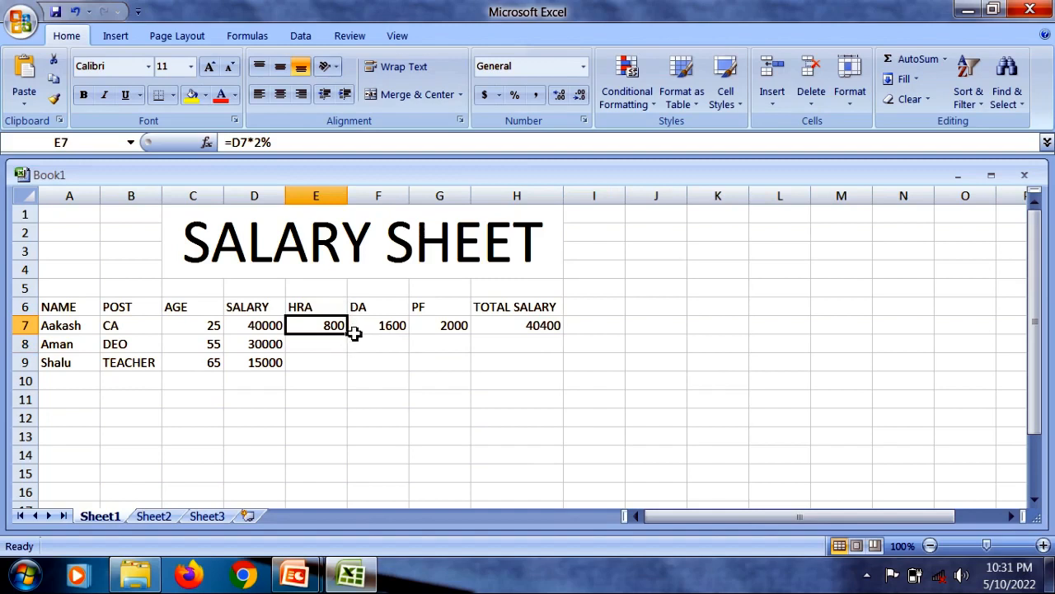
{"action": "left_click_drag", "start_coordinate": [348, 337], "coordinate": [349, 371]}
{"action": "left_click", "coordinate": [387, 326]}
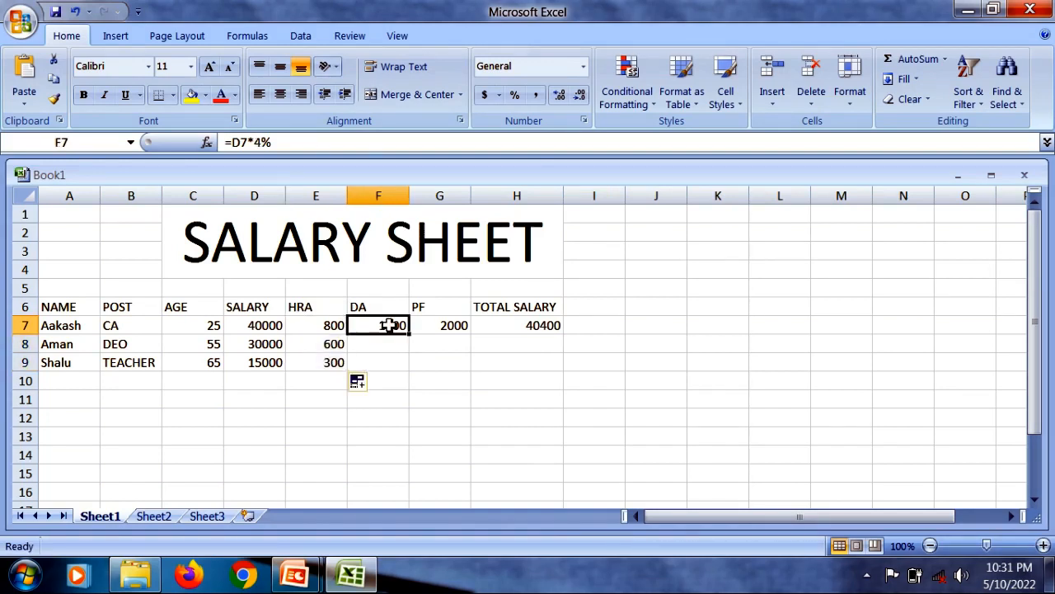
{"action": "left_click_drag", "start_coordinate": [410, 335], "coordinate": [408, 365]}
{"action": "left_click", "coordinate": [452, 328]}
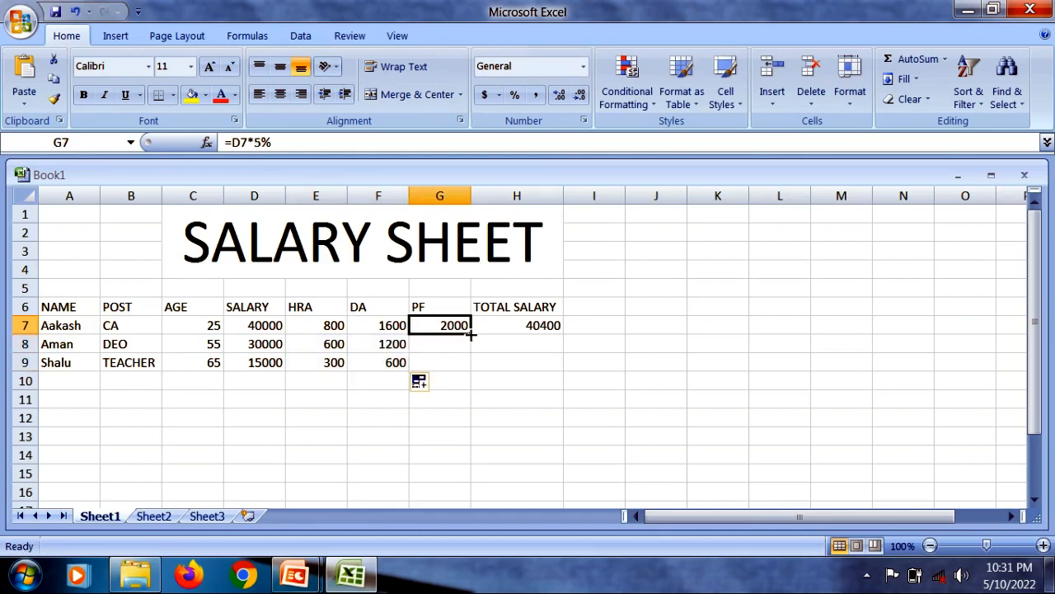
{"action": "left_click_drag", "start_coordinate": [471, 333], "coordinate": [475, 370]}
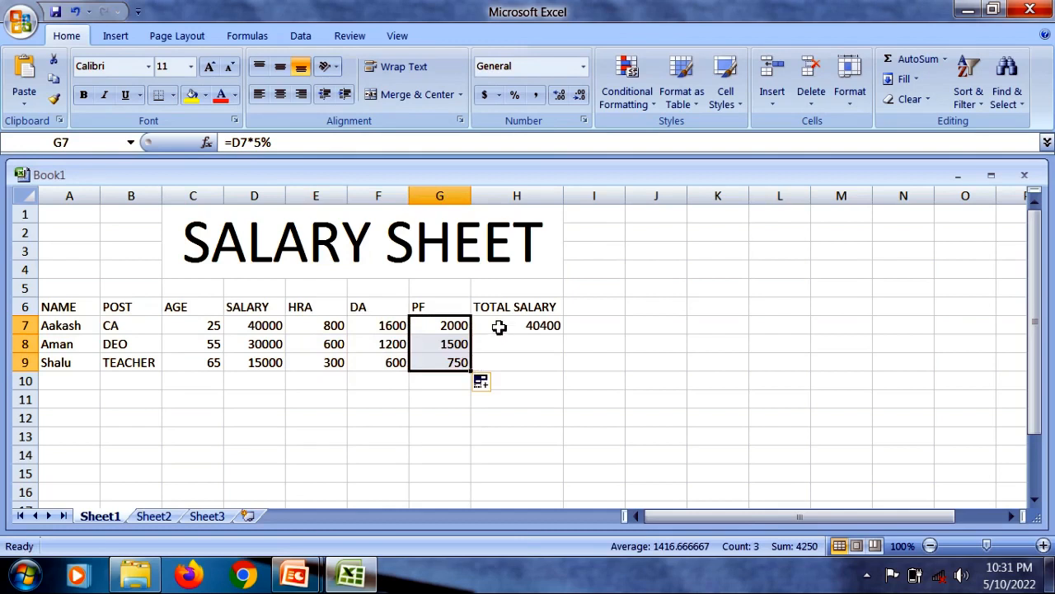
{"action": "left_click", "coordinate": [499, 327]}
{"action": "left_click_drag", "start_coordinate": [564, 337], "coordinate": [569, 369]}
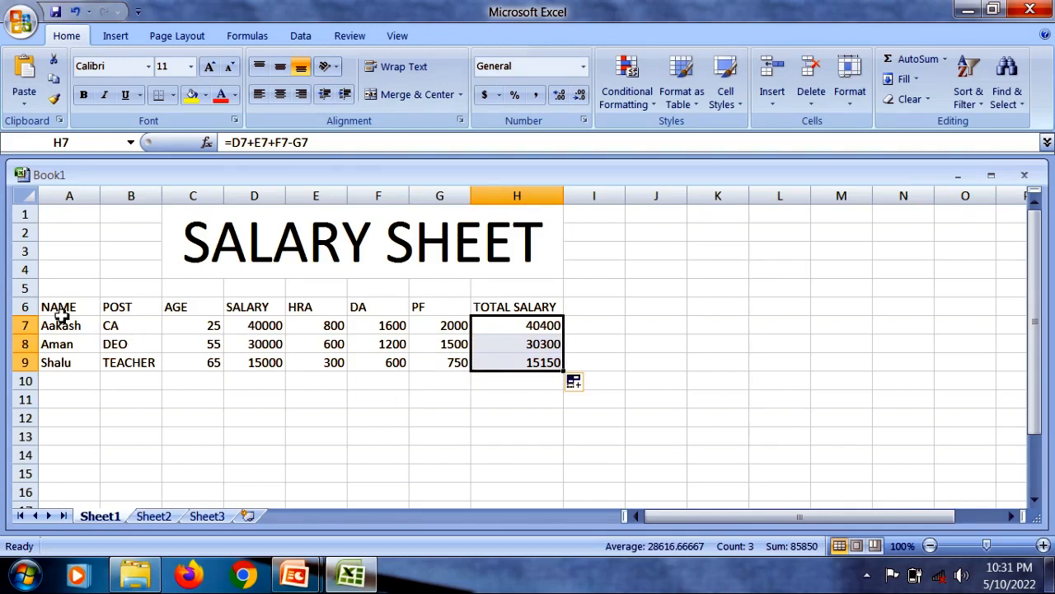
- Make the heading row A6:H6 and the employee names in A7:A9 bold
{"action": "left_click_drag", "start_coordinate": [58, 309], "coordinate": [513, 301]}
{"action": "left_click", "coordinate": [84, 96]}
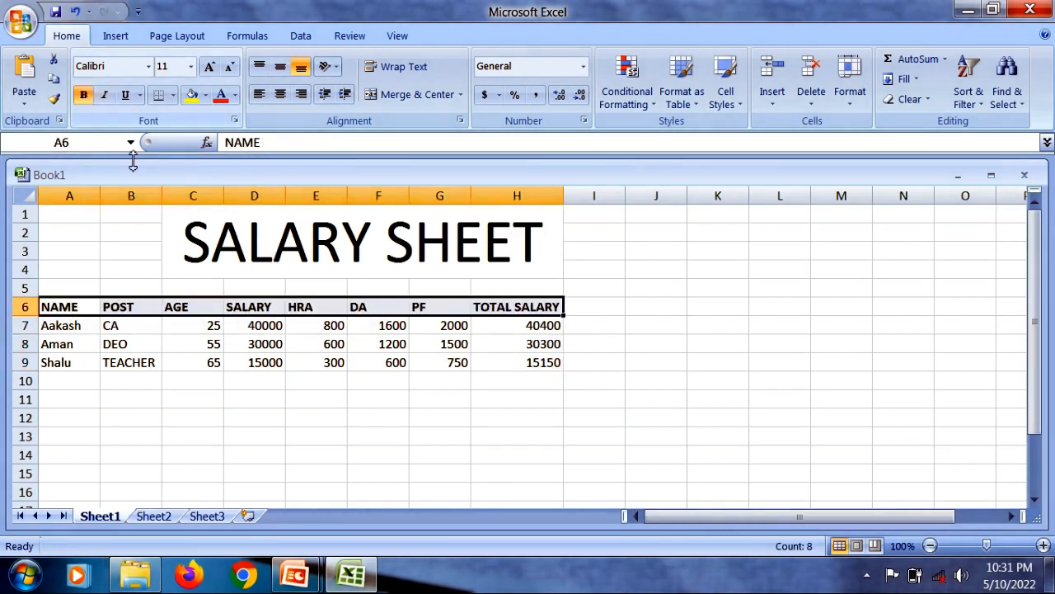
{"action": "left_click", "coordinate": [66, 333]}
{"action": "left_click_drag", "start_coordinate": [70, 307], "coordinate": [71, 356]}
{"action": "left_click", "coordinate": [84, 96]}
{"action": "left_click", "coordinate": [83, 96]}
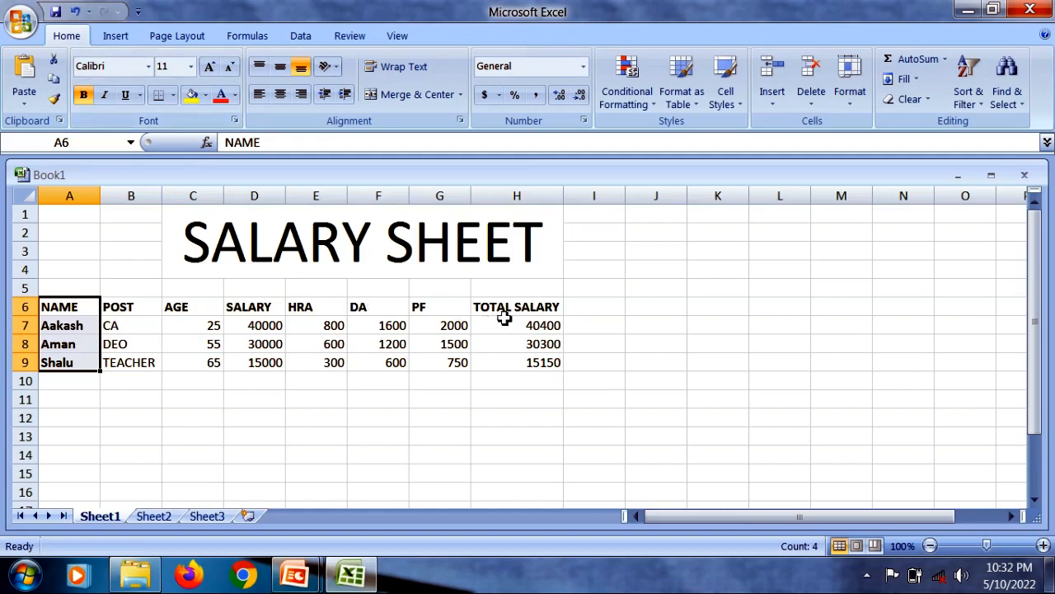
- Italicize the TOTAL SALARY heading and its values in H6:H9
{"action": "left_click_drag", "start_coordinate": [514, 304], "coordinate": [514, 362]}
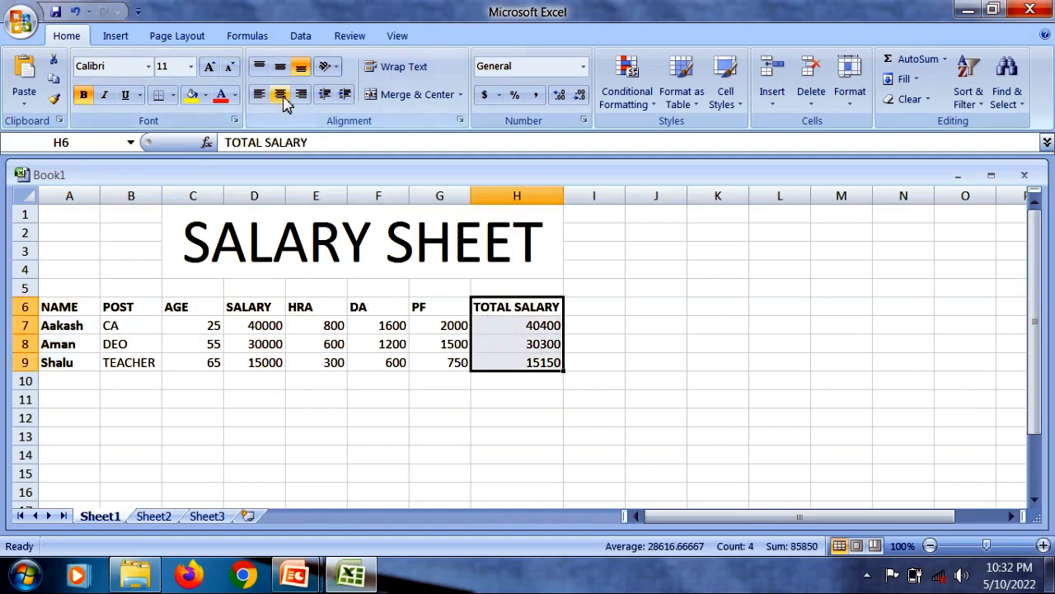
{"action": "left_click", "coordinate": [110, 96]}
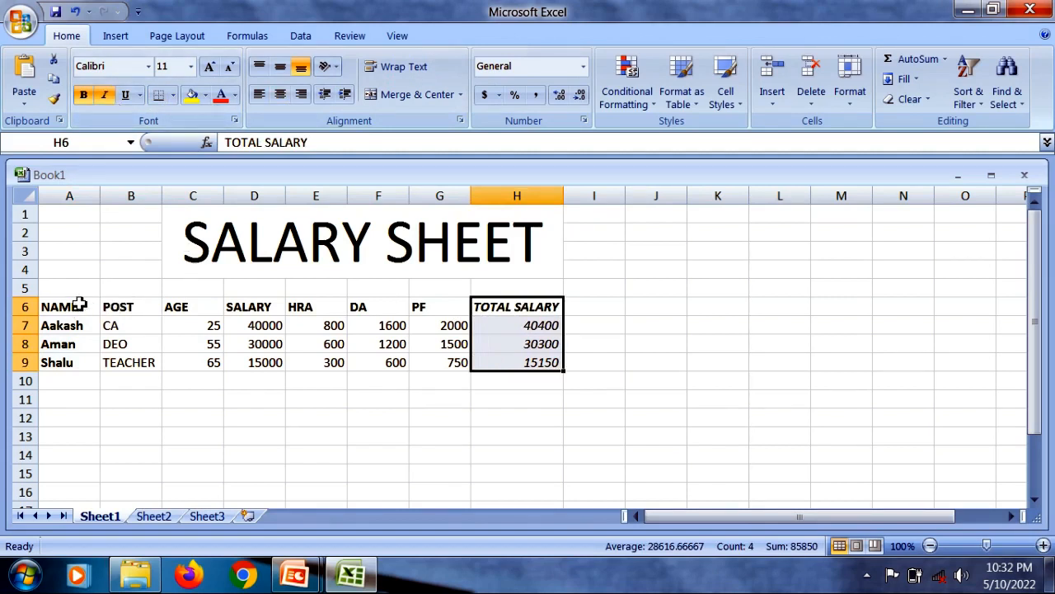
- Fill the whole employee table A6:H9 with standard light green and set its font color to dark red
{"action": "left_click_drag", "start_coordinate": [52, 306], "coordinate": [513, 364]}
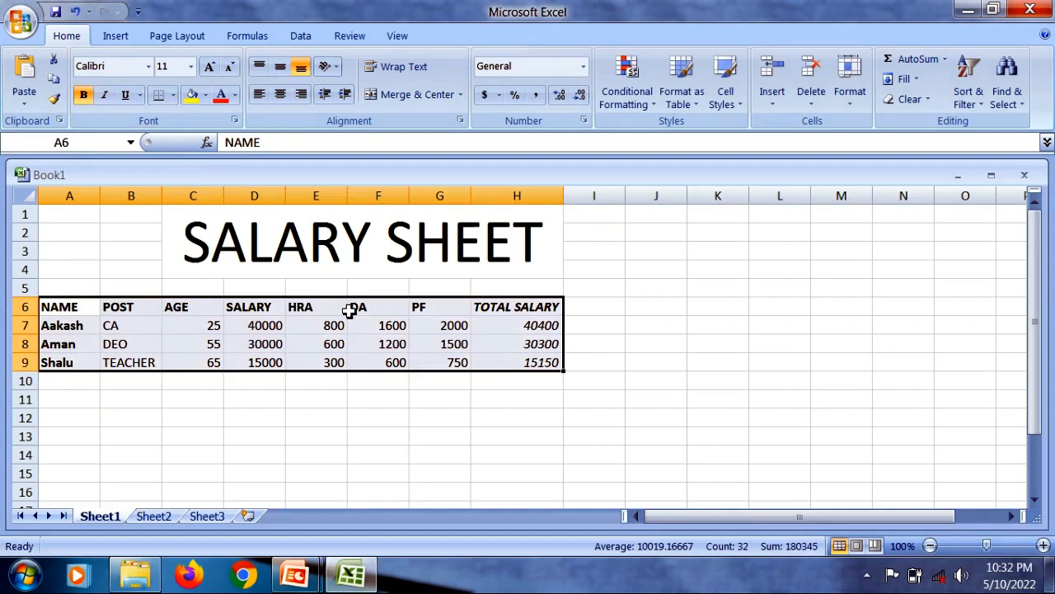
{"action": "left_click", "coordinate": [205, 96]}
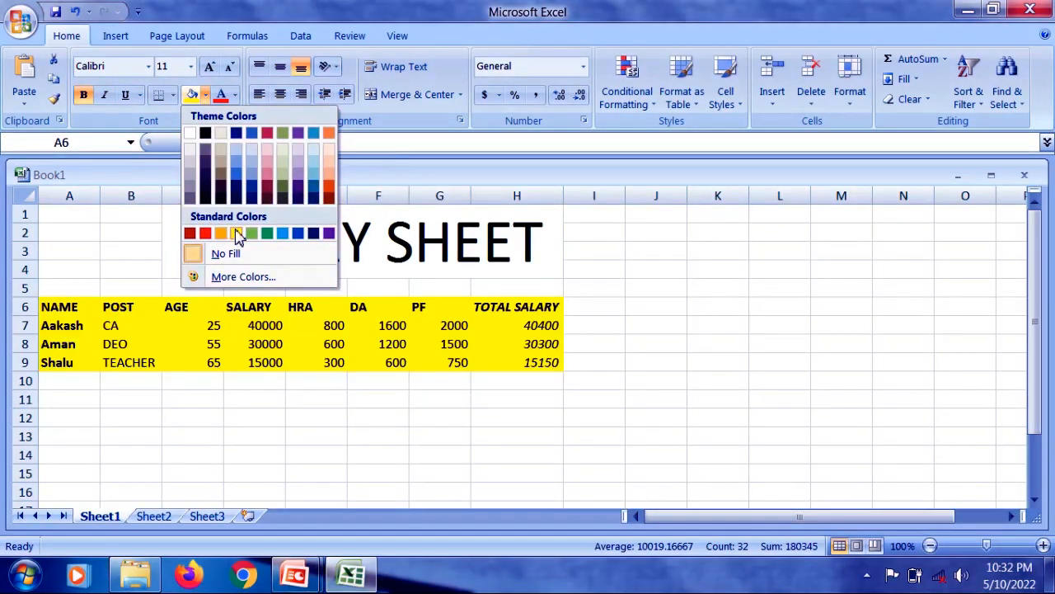
{"action": "left_click", "coordinate": [252, 235]}
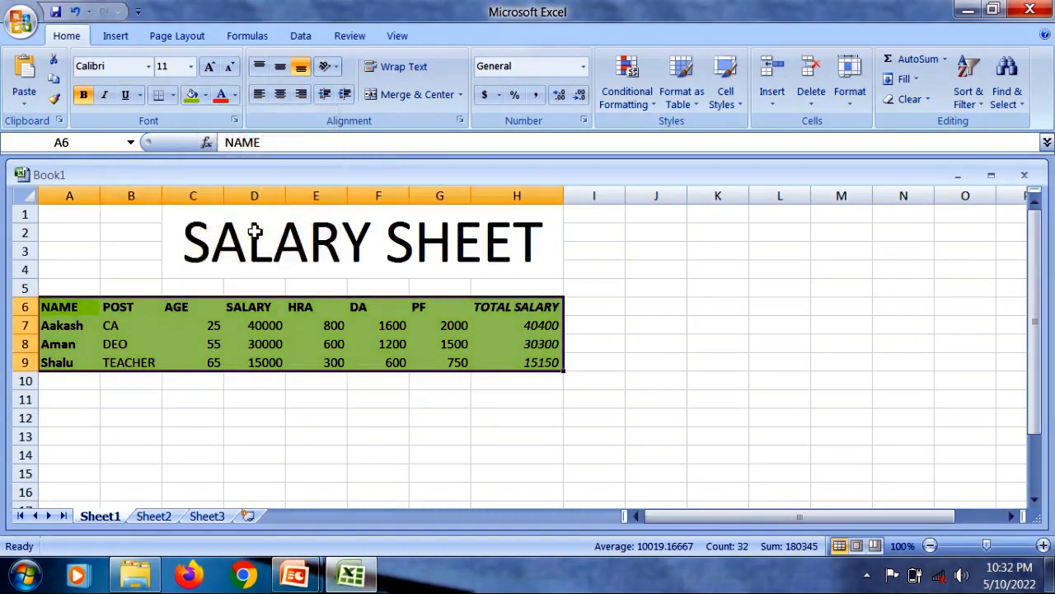
{"action": "left_click", "coordinate": [235, 96]}
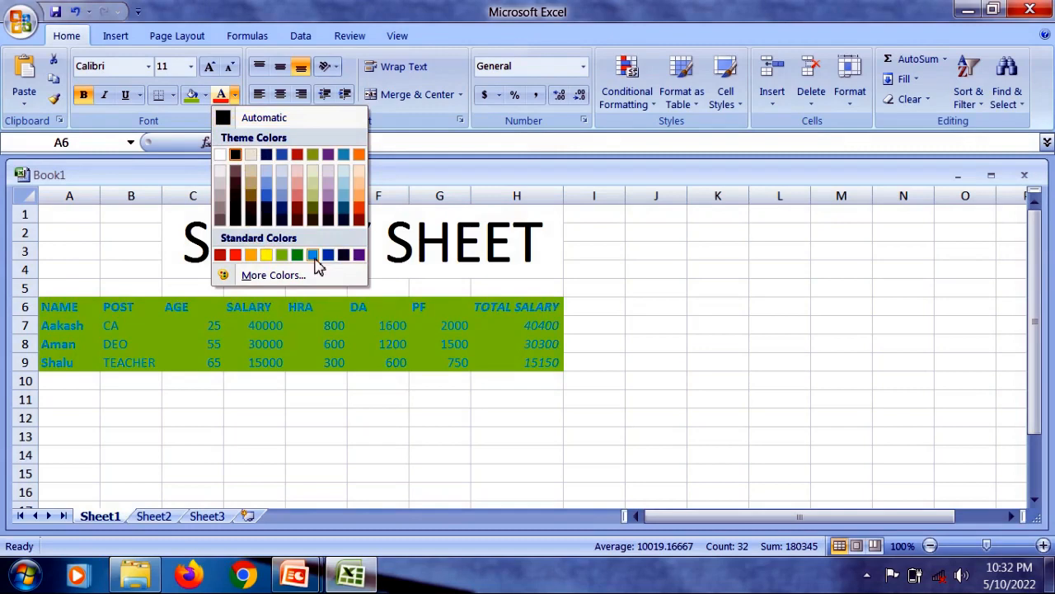
{"action": "left_click", "coordinate": [221, 256]}
{"action": "left_click", "coordinate": [243, 403]}
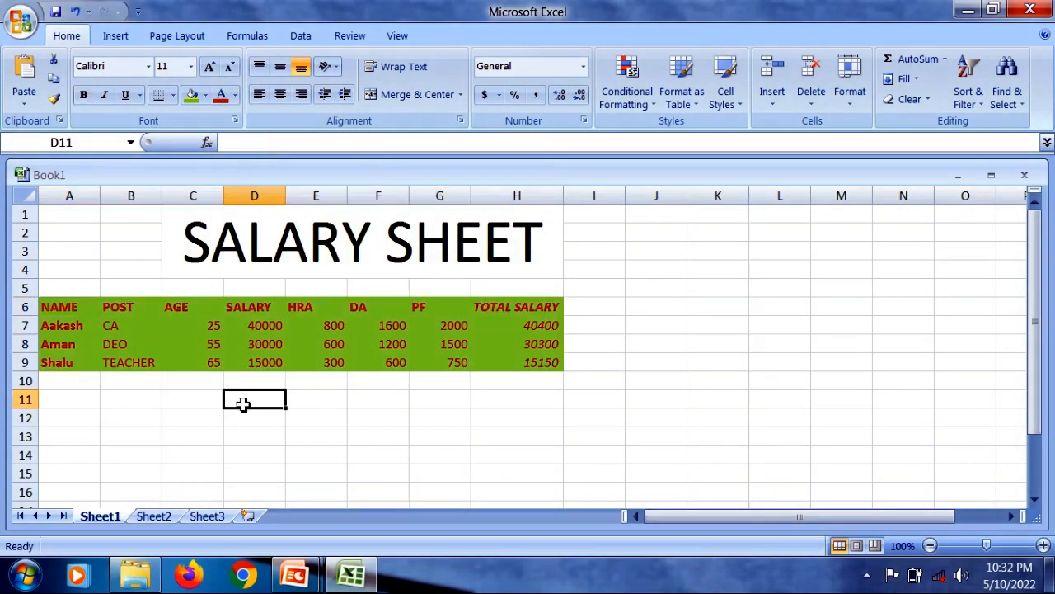
- Give the merged SALARY SHEET title cell the same light green fill and set its font color to standard dark blue
{"action": "left_click", "coordinate": [297, 239]}
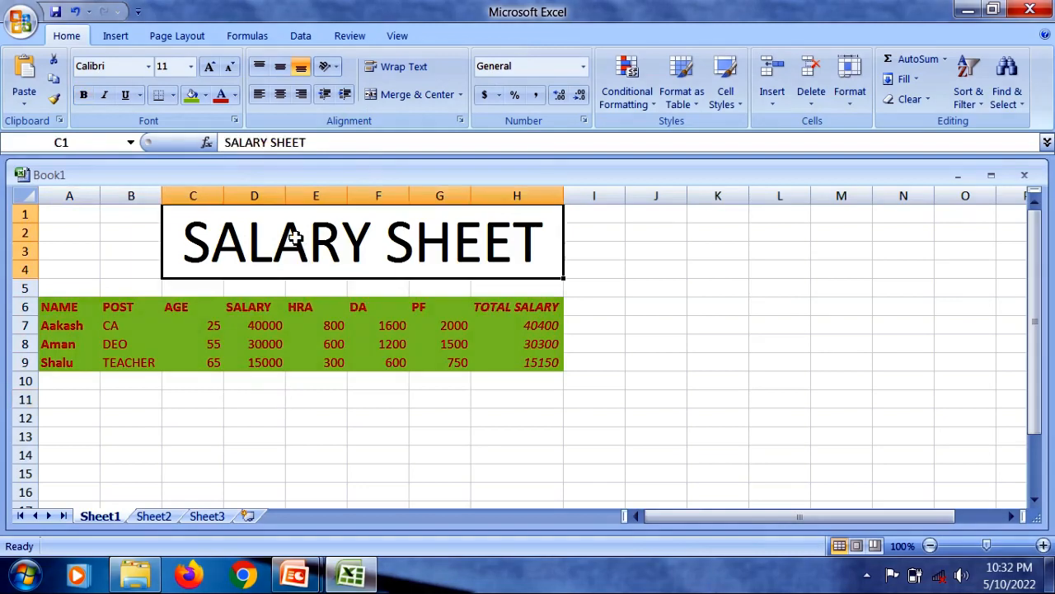
{"action": "left_click", "coordinate": [192, 95]}
{"action": "left_click", "coordinate": [220, 96]}
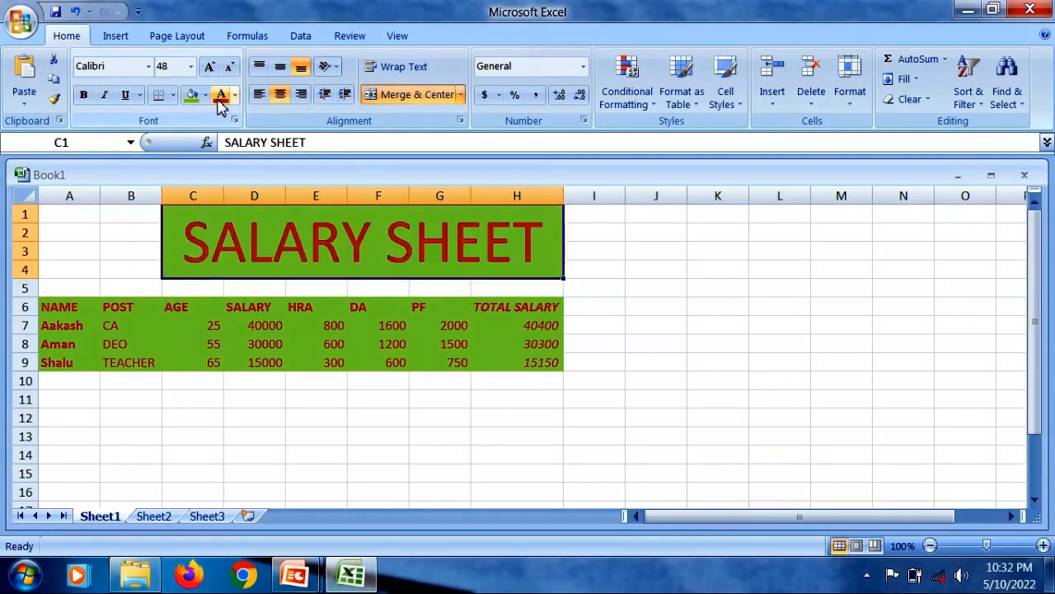
{"action": "left_click", "coordinate": [235, 95]}
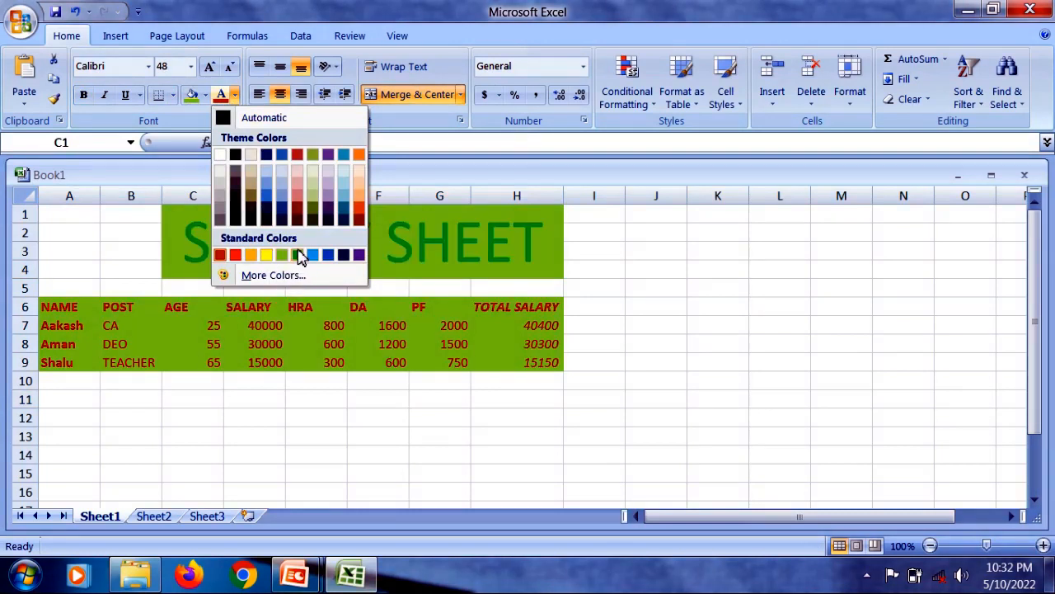
{"action": "left_click", "coordinate": [342, 254]}
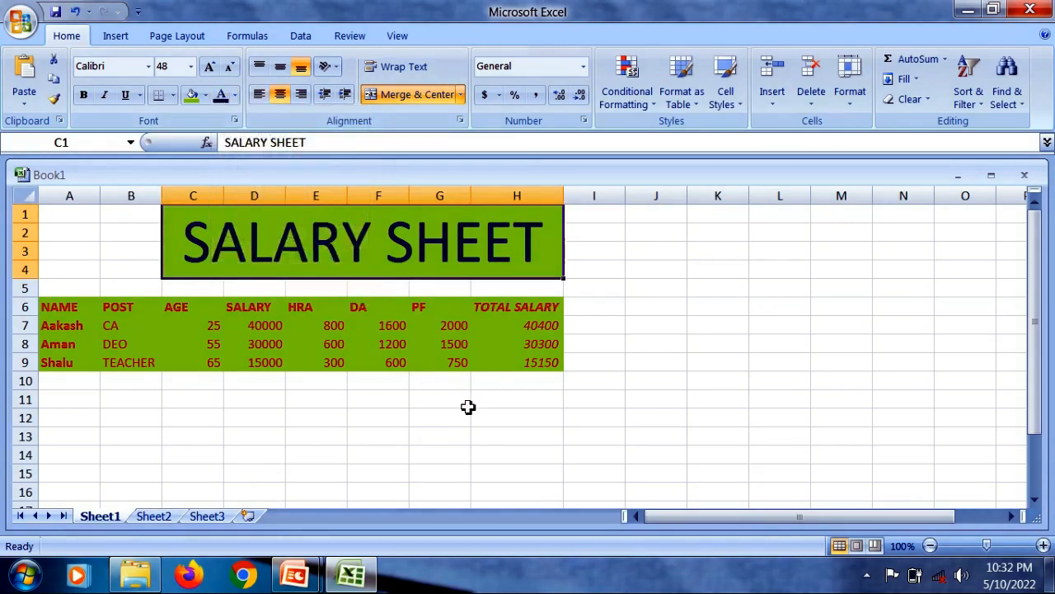
{"action": "key", "text": "alt+Tab"}
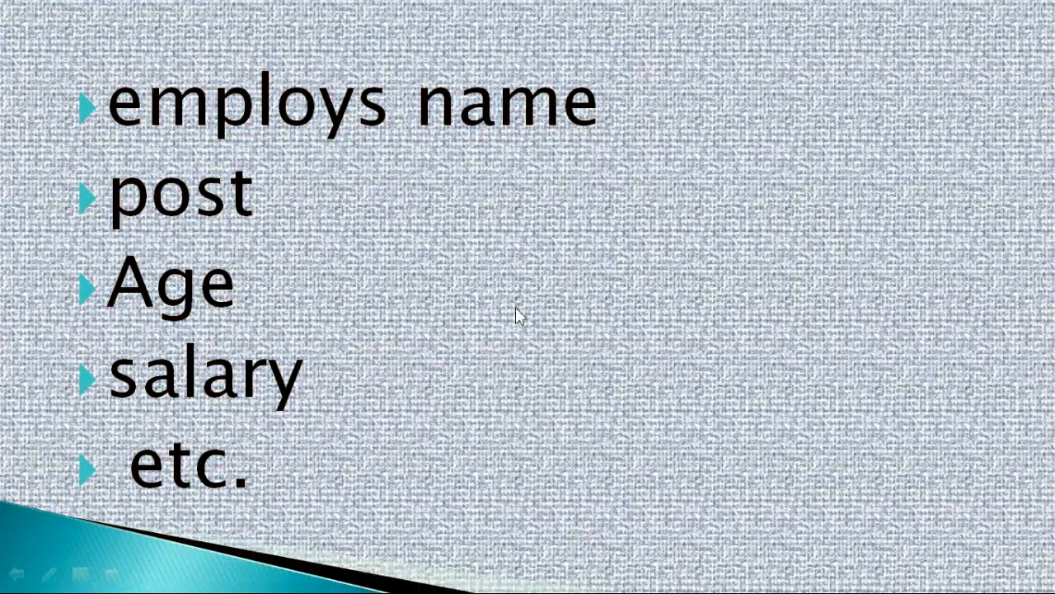
{"action": "left_click", "coordinate": [516, 308]}
{"action": "left_click", "coordinate": [515, 306]}
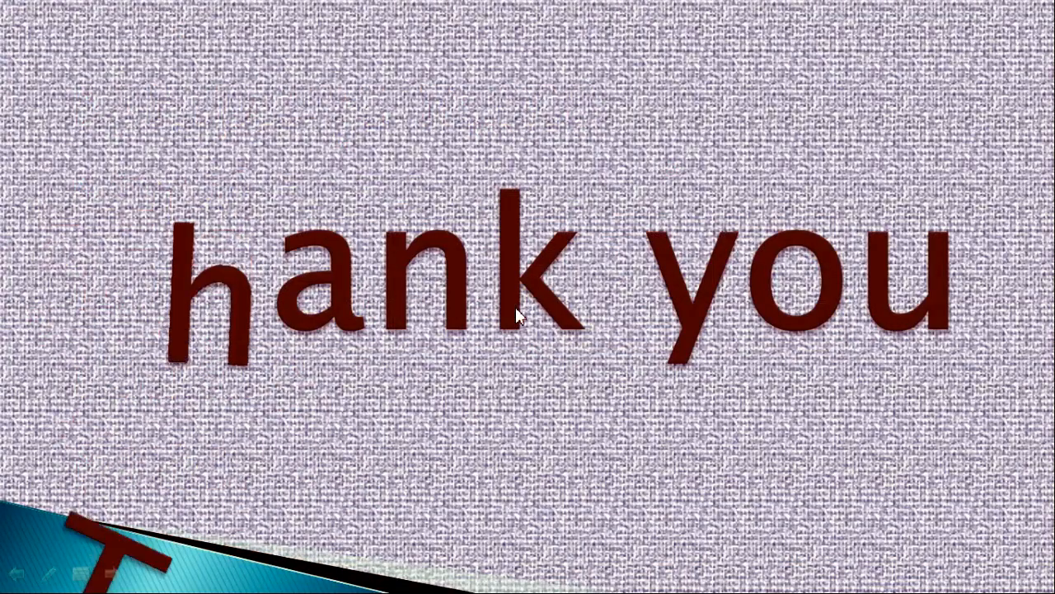
{"action": "left_click", "coordinate": [515, 307]}
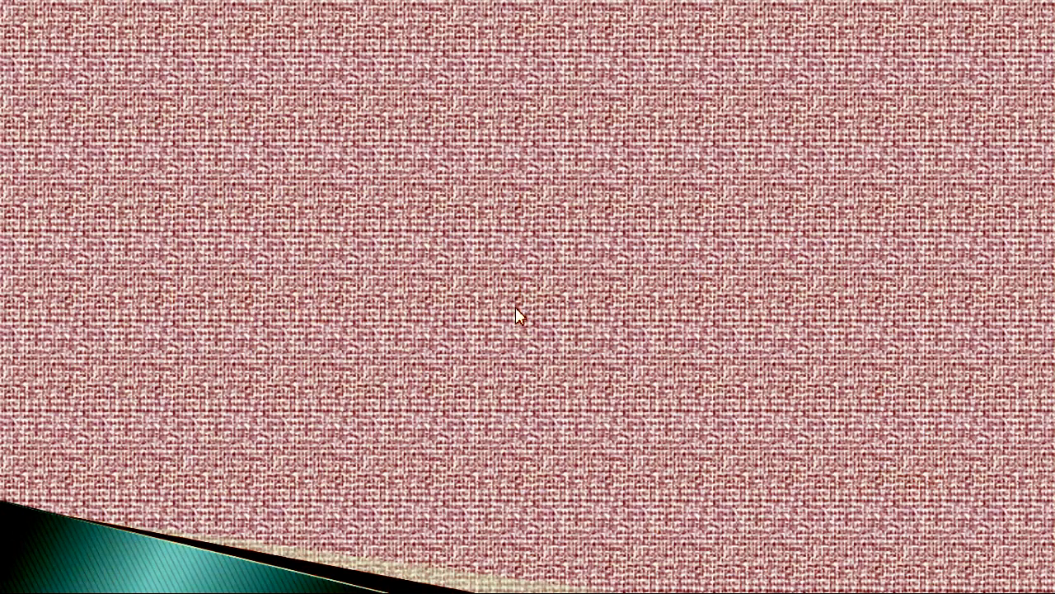